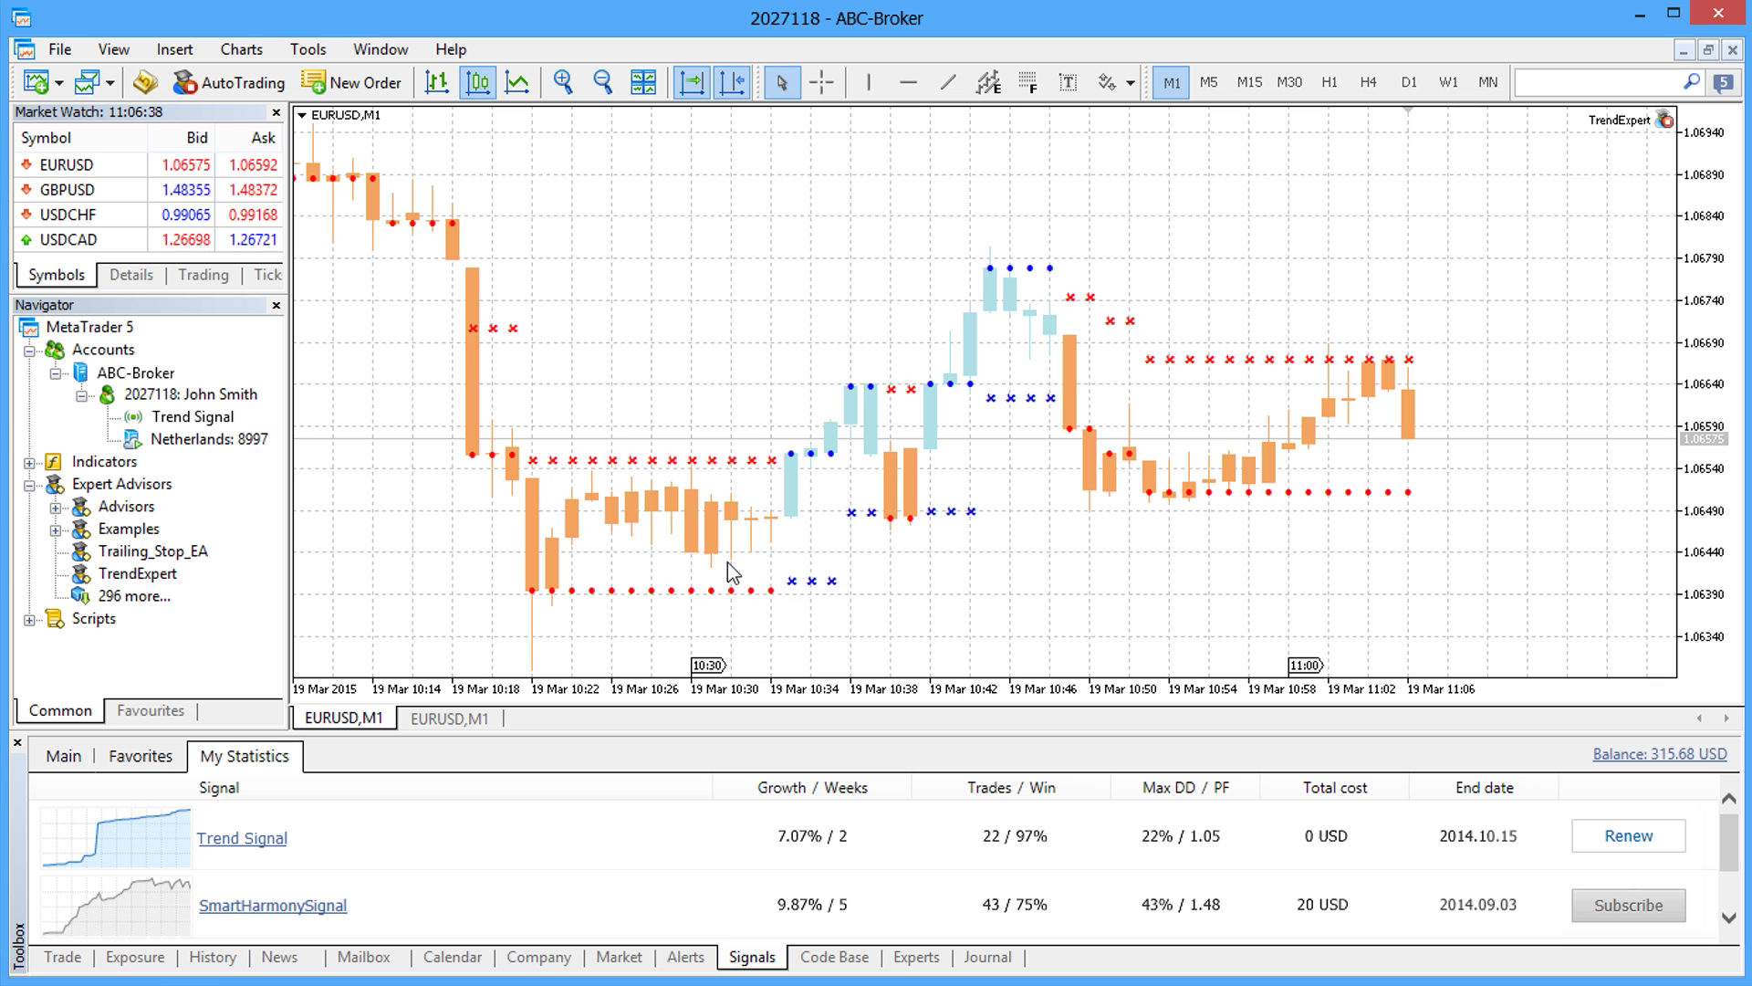
Step: Open the Netherlands: 8997 server's details and view its CPU, memory and disk usage graphs
{"action": "left_click", "coordinate": [262, 441]}
{"action": "right_click", "coordinate": [261, 441]}
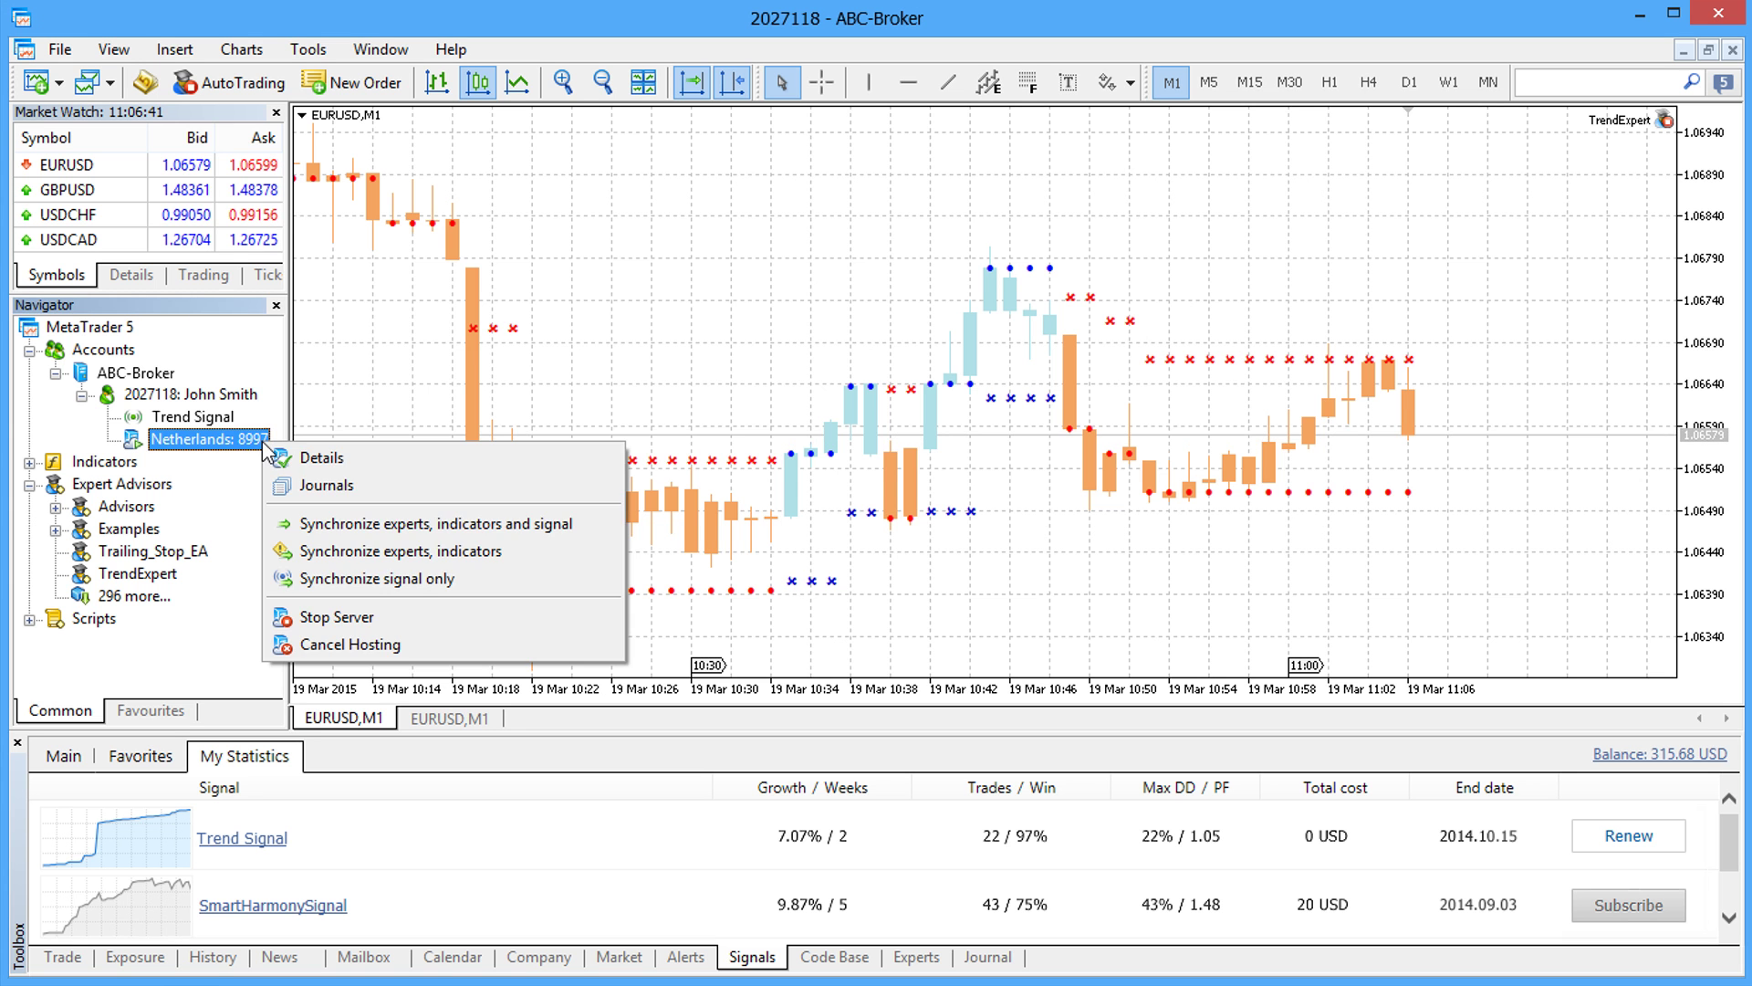
{"action": "left_click", "coordinate": [385, 458]}
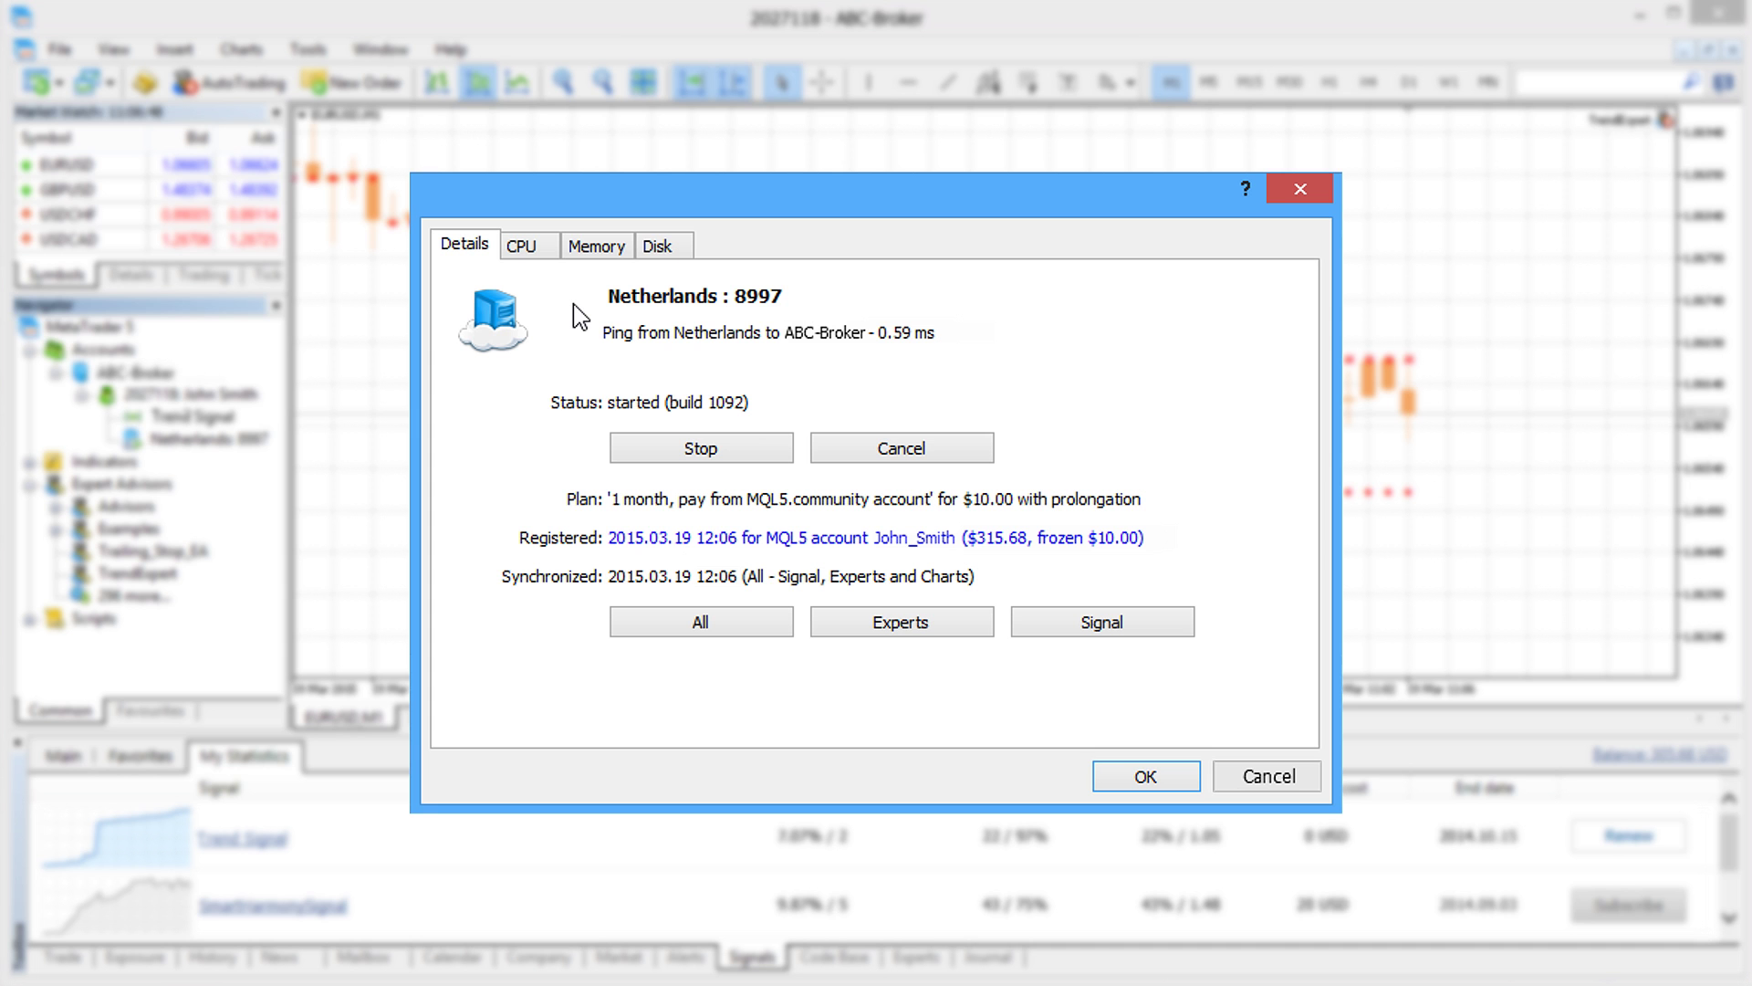
{"action": "left_click", "coordinate": [545, 251]}
{"action": "left_click", "coordinate": [629, 254]}
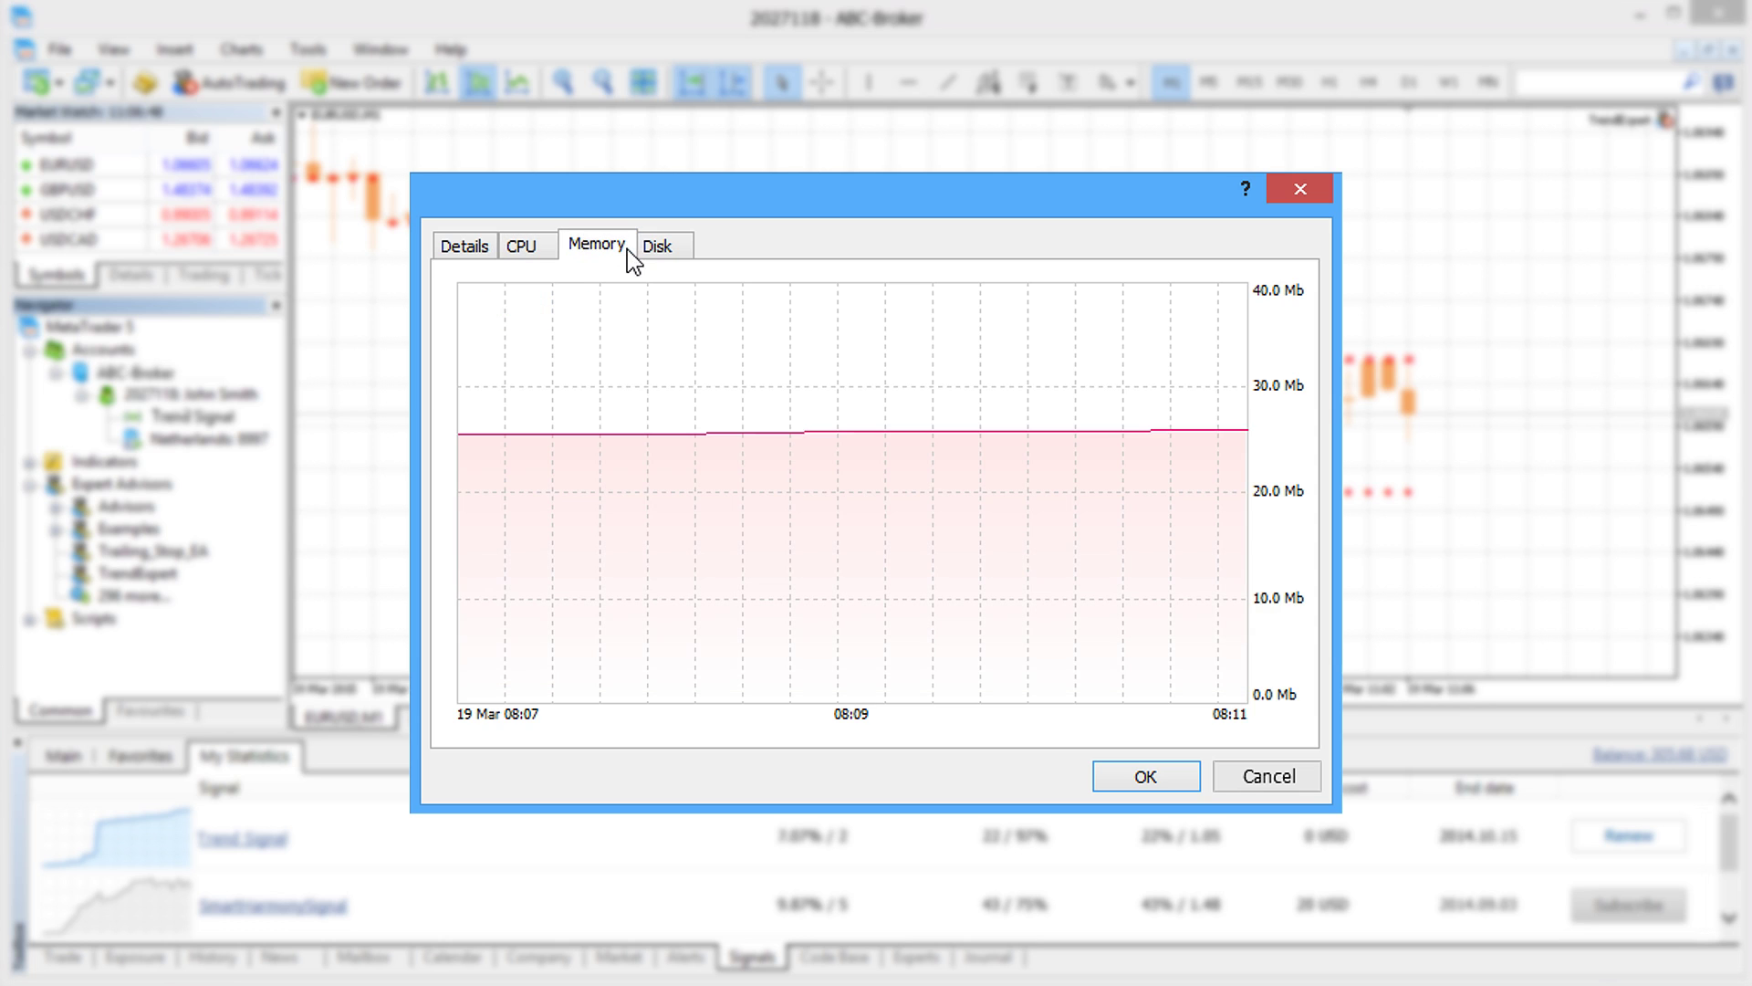
{"action": "left_click", "coordinate": [672, 248]}
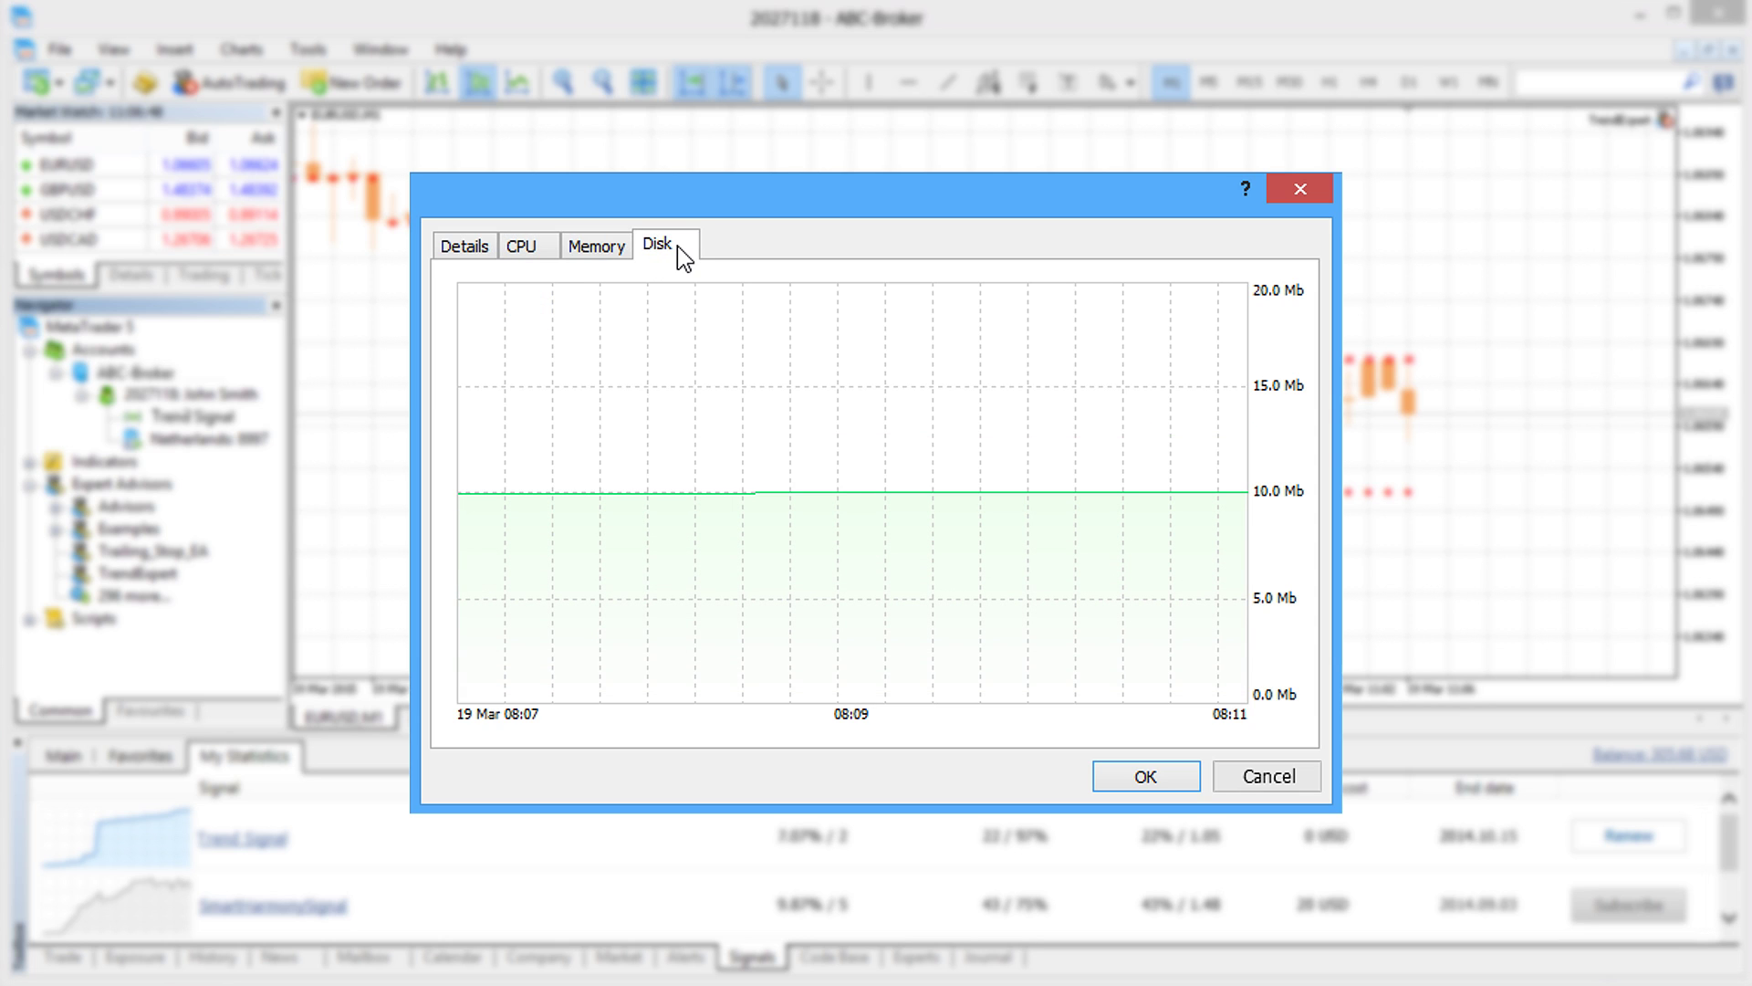
{"action": "left_click", "coordinate": [540, 245]}
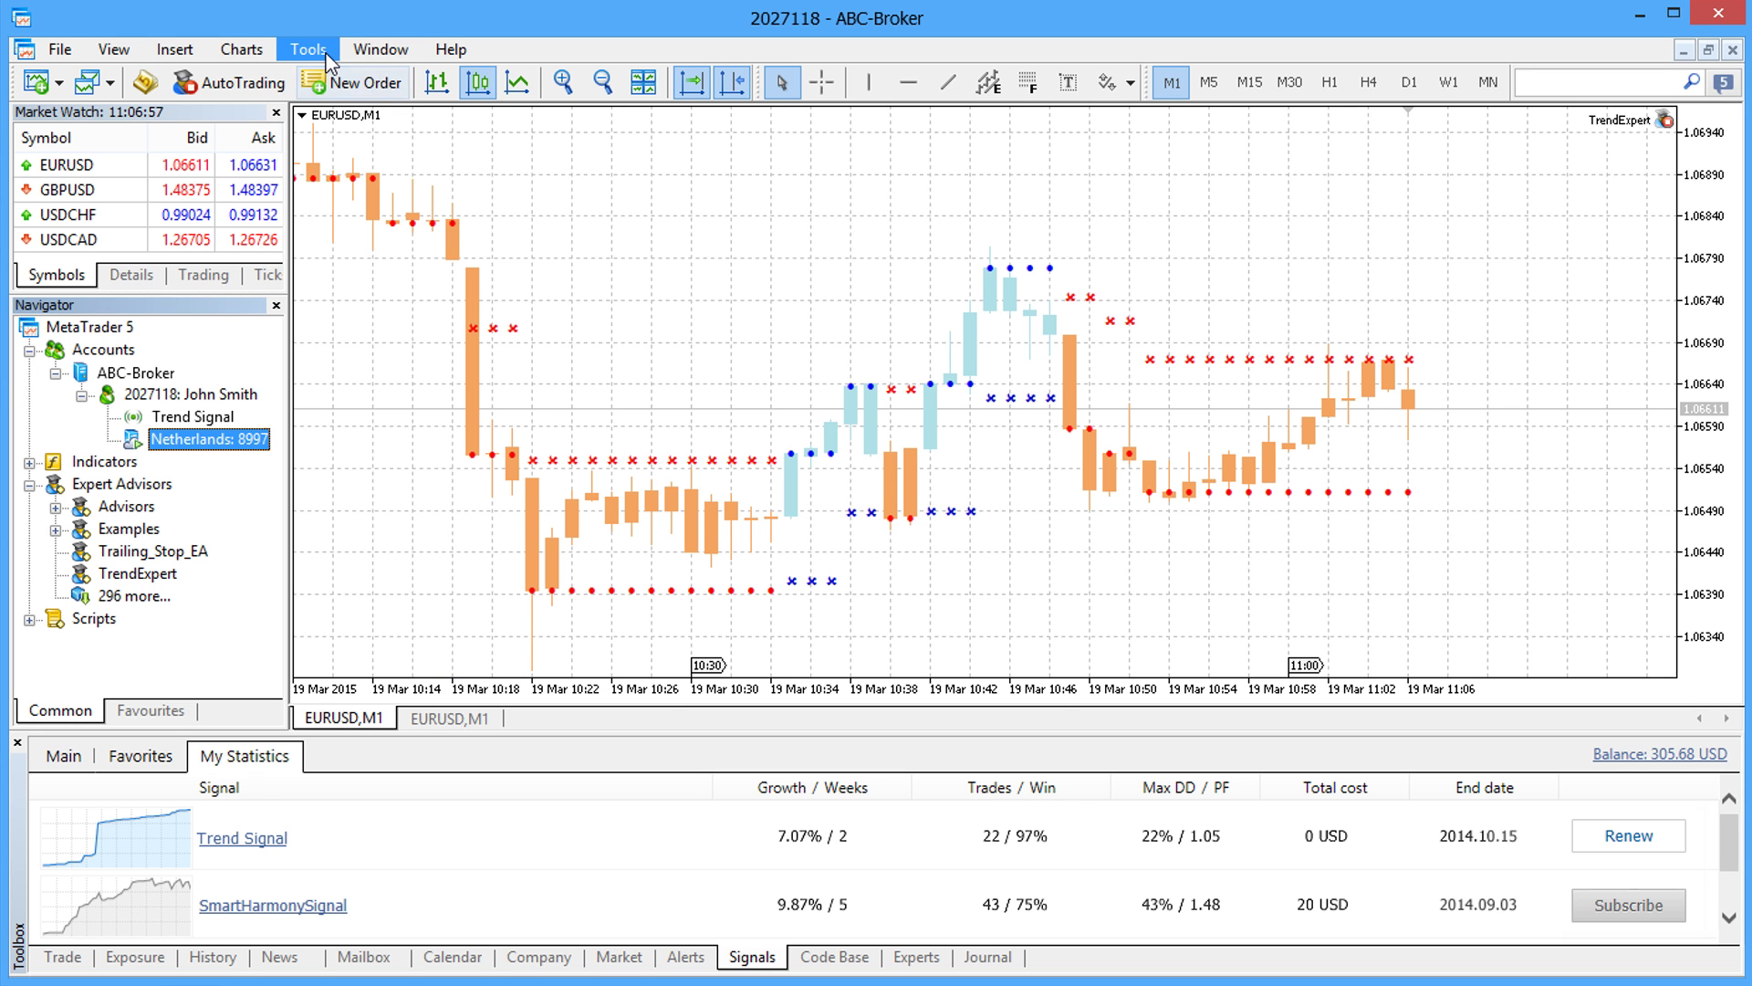
Step: Enable push notifications on the Notifications page of the terminal's Options
{"action": "left_click", "coordinate": [309, 49]}
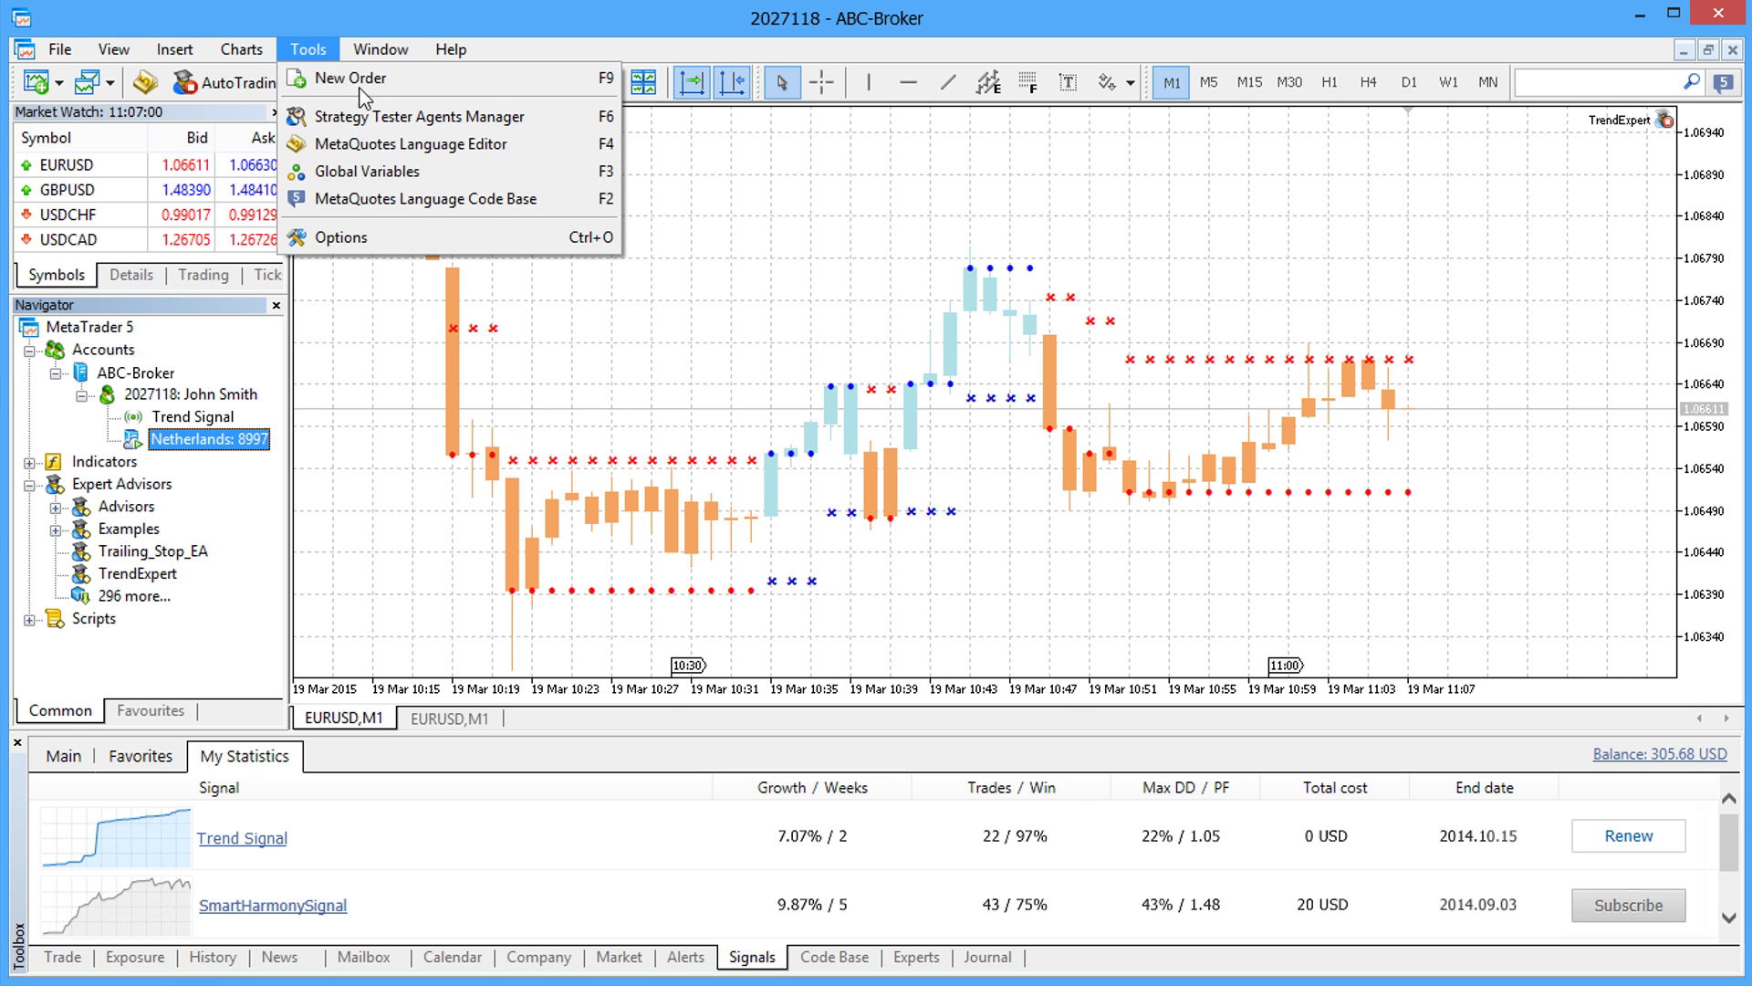
{"action": "left_click", "coordinate": [471, 236]}
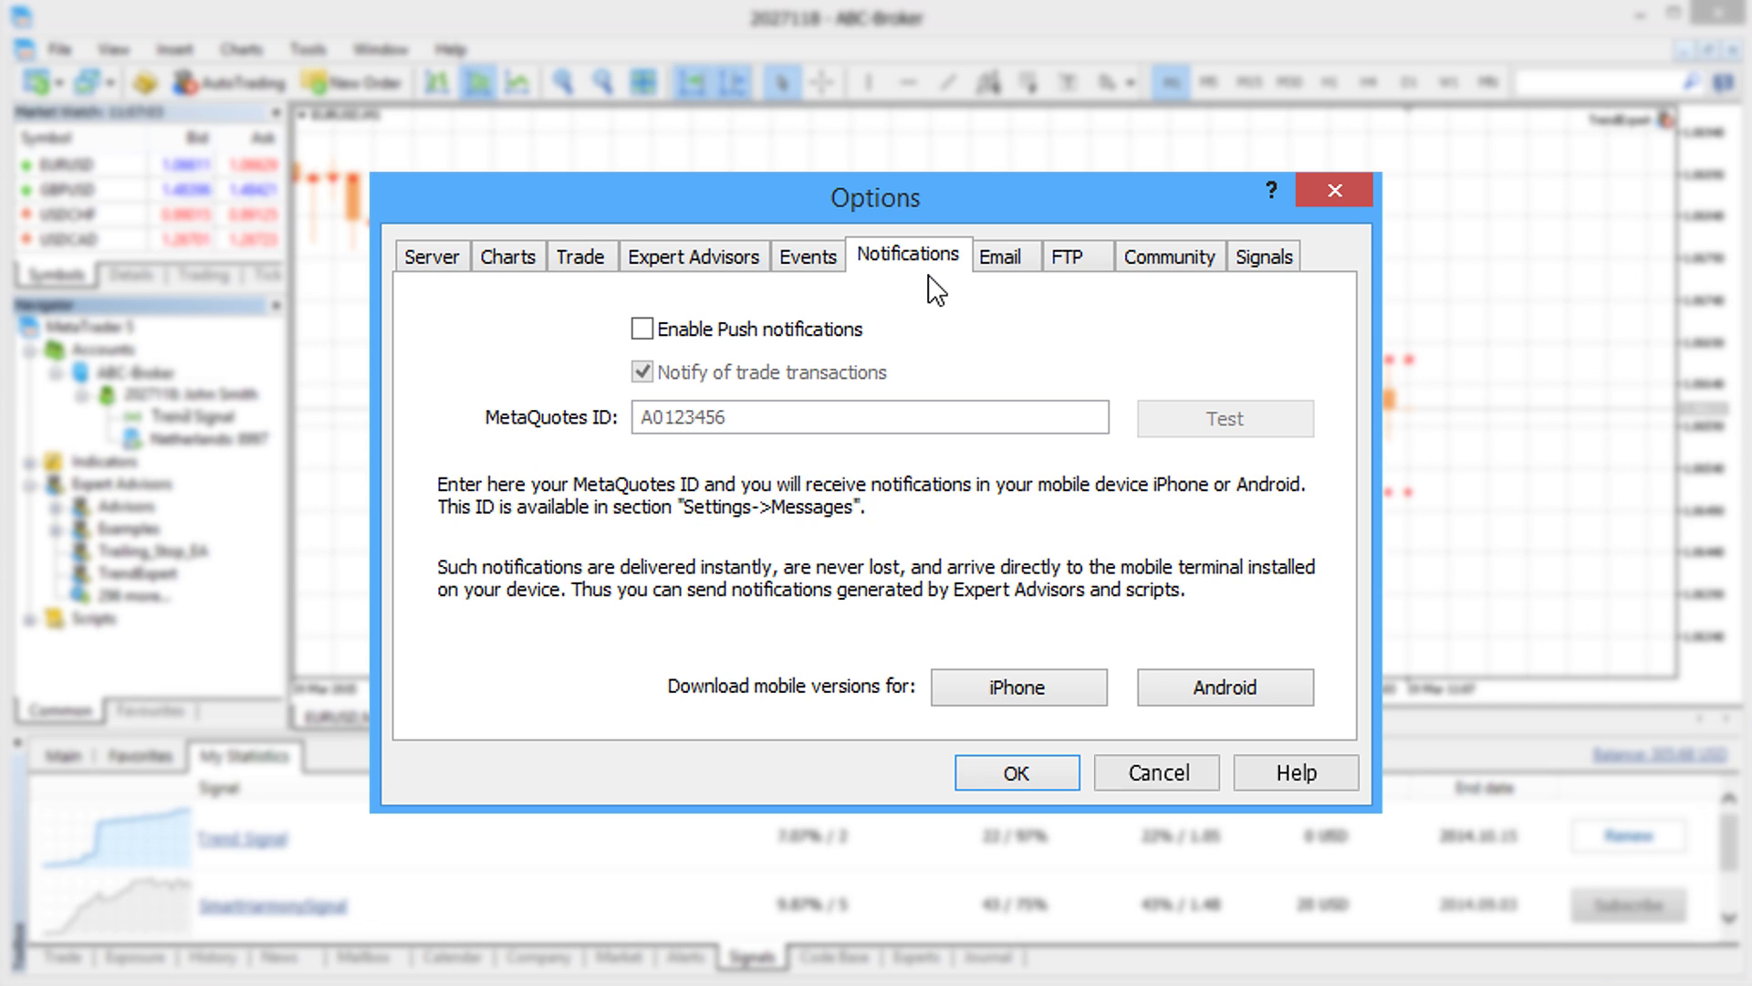
{"action": "left_click", "coordinate": [642, 329]}
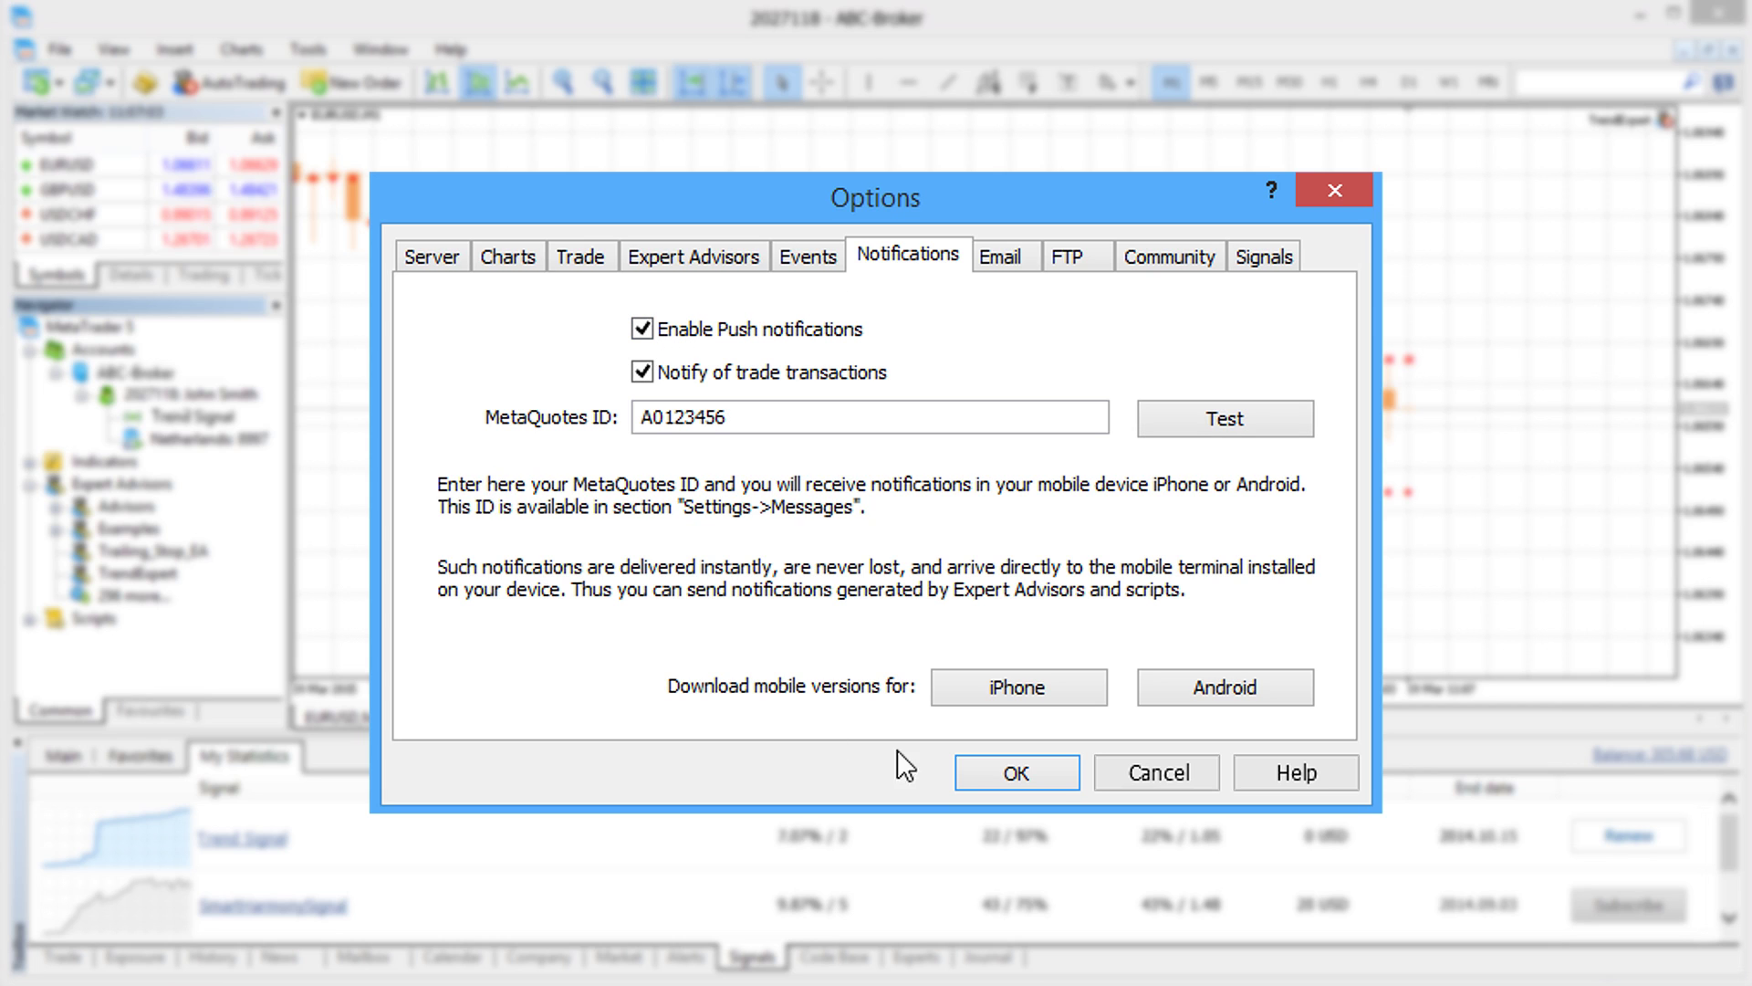
Step: Save notification settings, then attach Trailing_Stop_EA to EURUSD in place of TrendExpert
{"action": "left_click", "coordinate": [997, 773]}
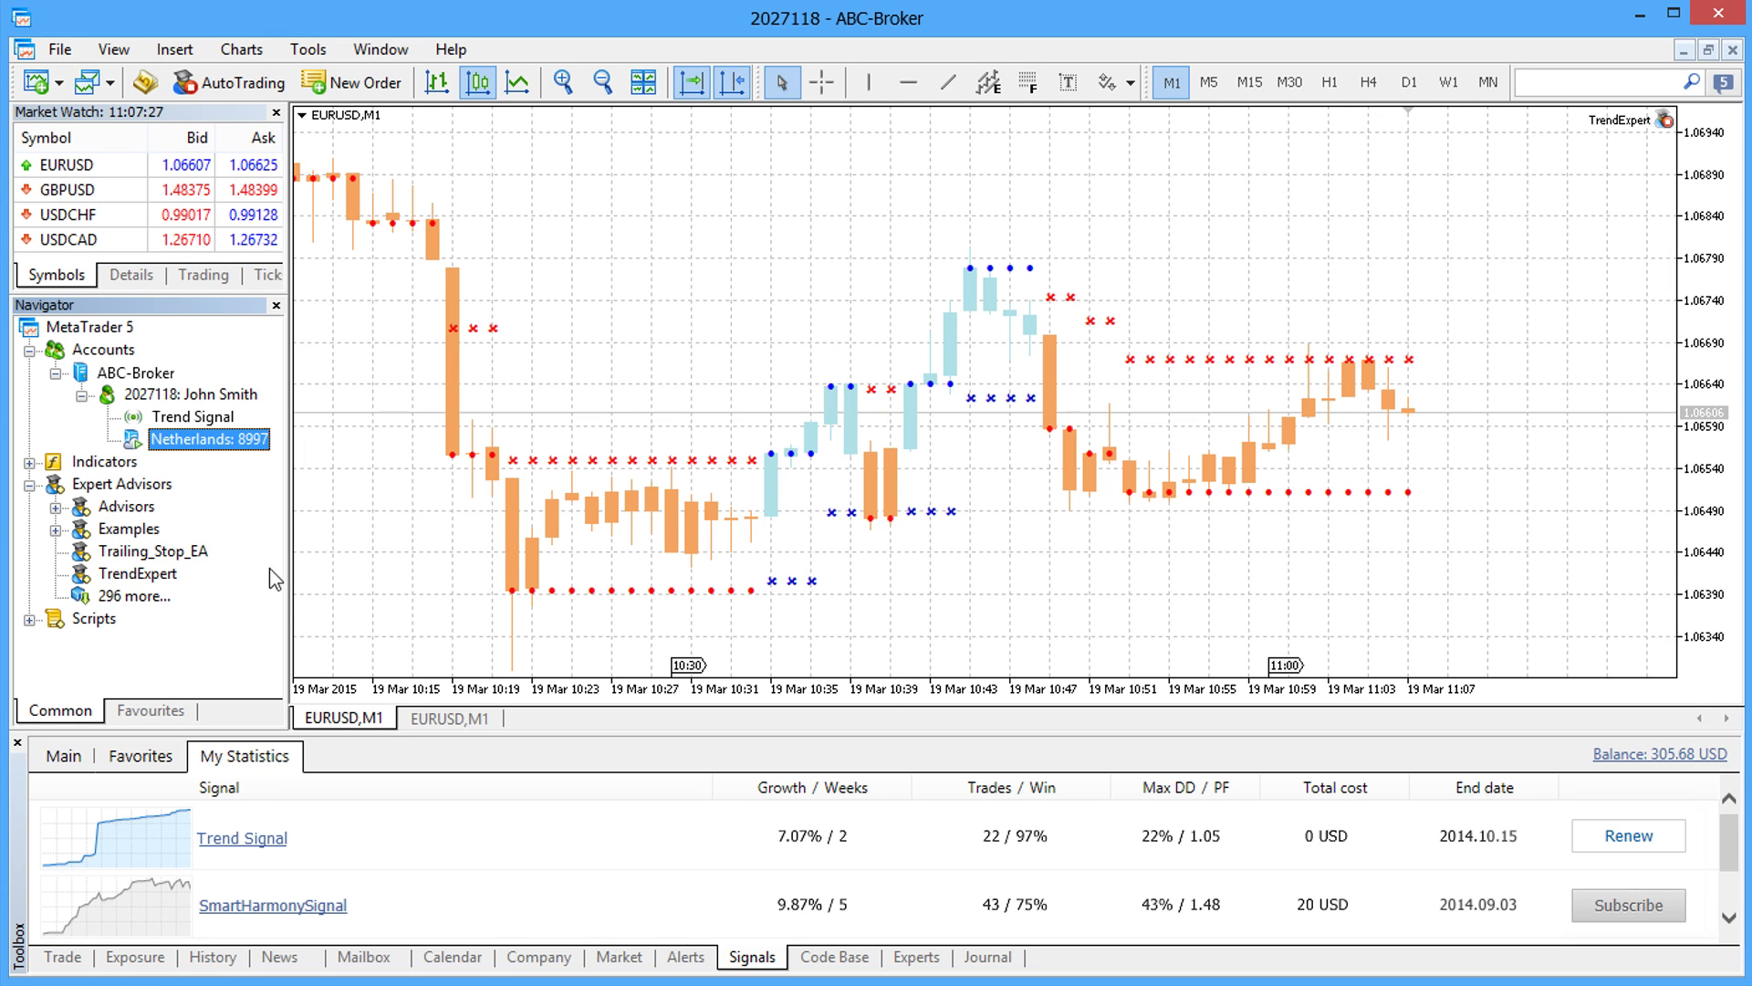
{"action": "left_click", "coordinate": [203, 553]}
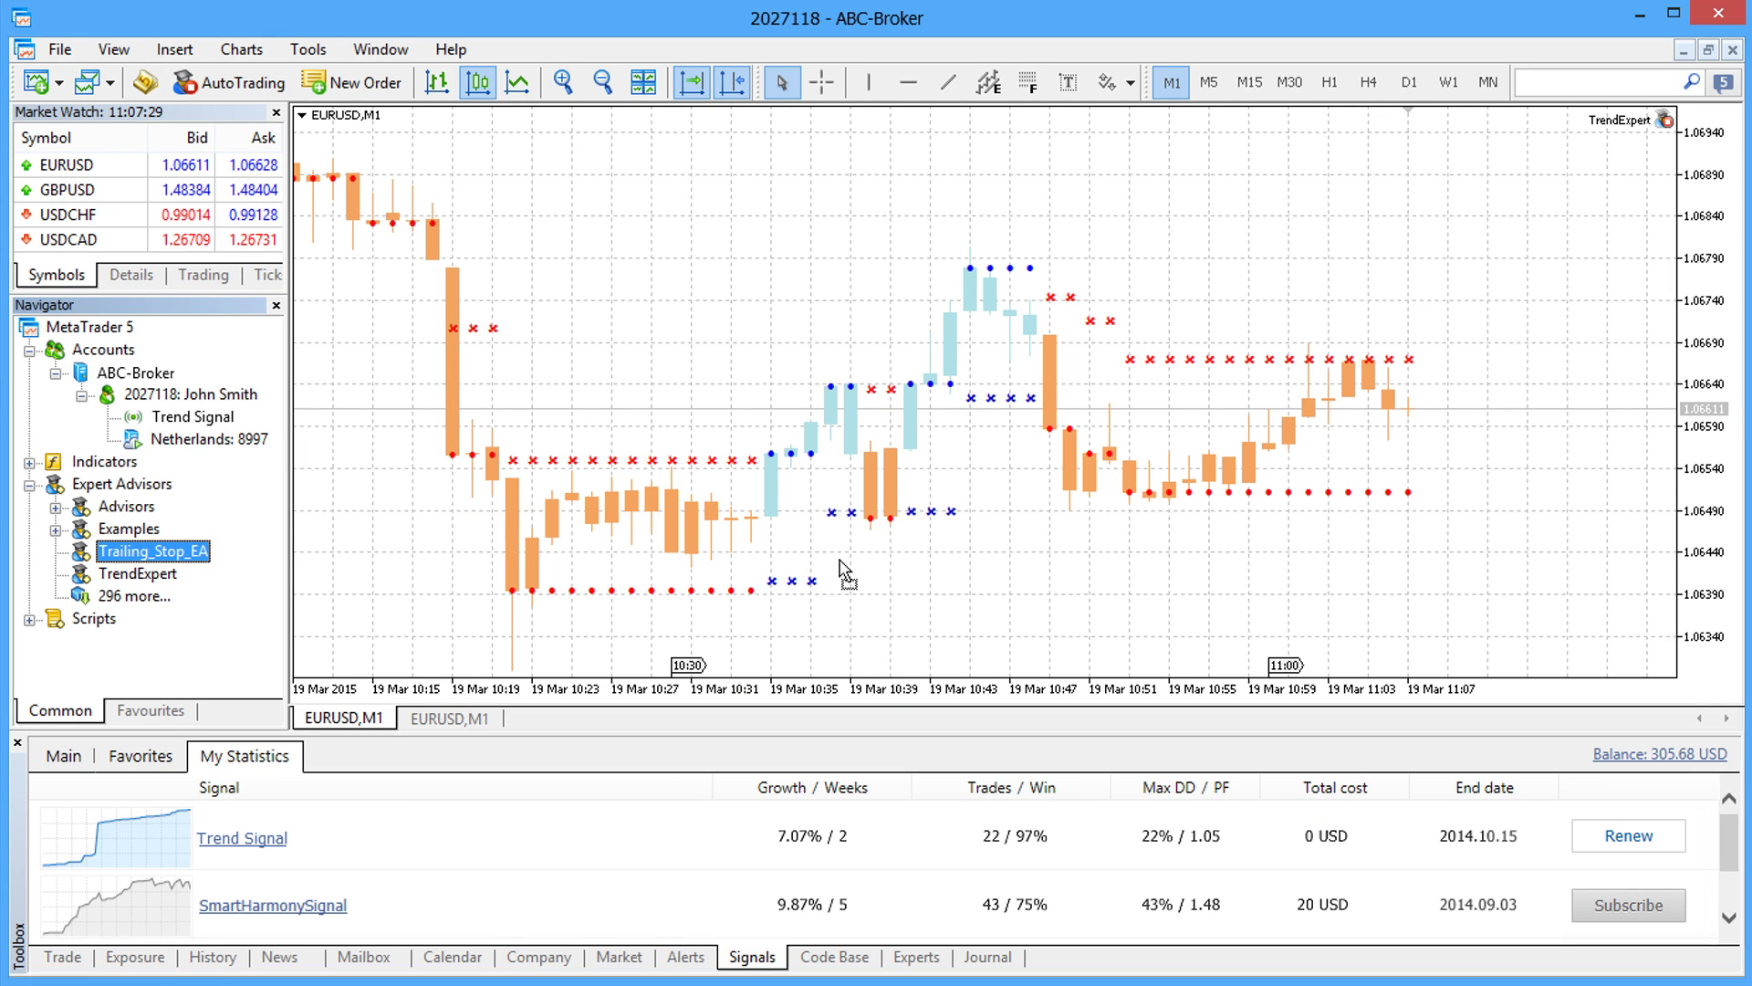
{"action": "left_click_drag", "start_coordinate": [205, 562], "coordinate": [849, 567]}
{"action": "left_click", "coordinate": [966, 576]}
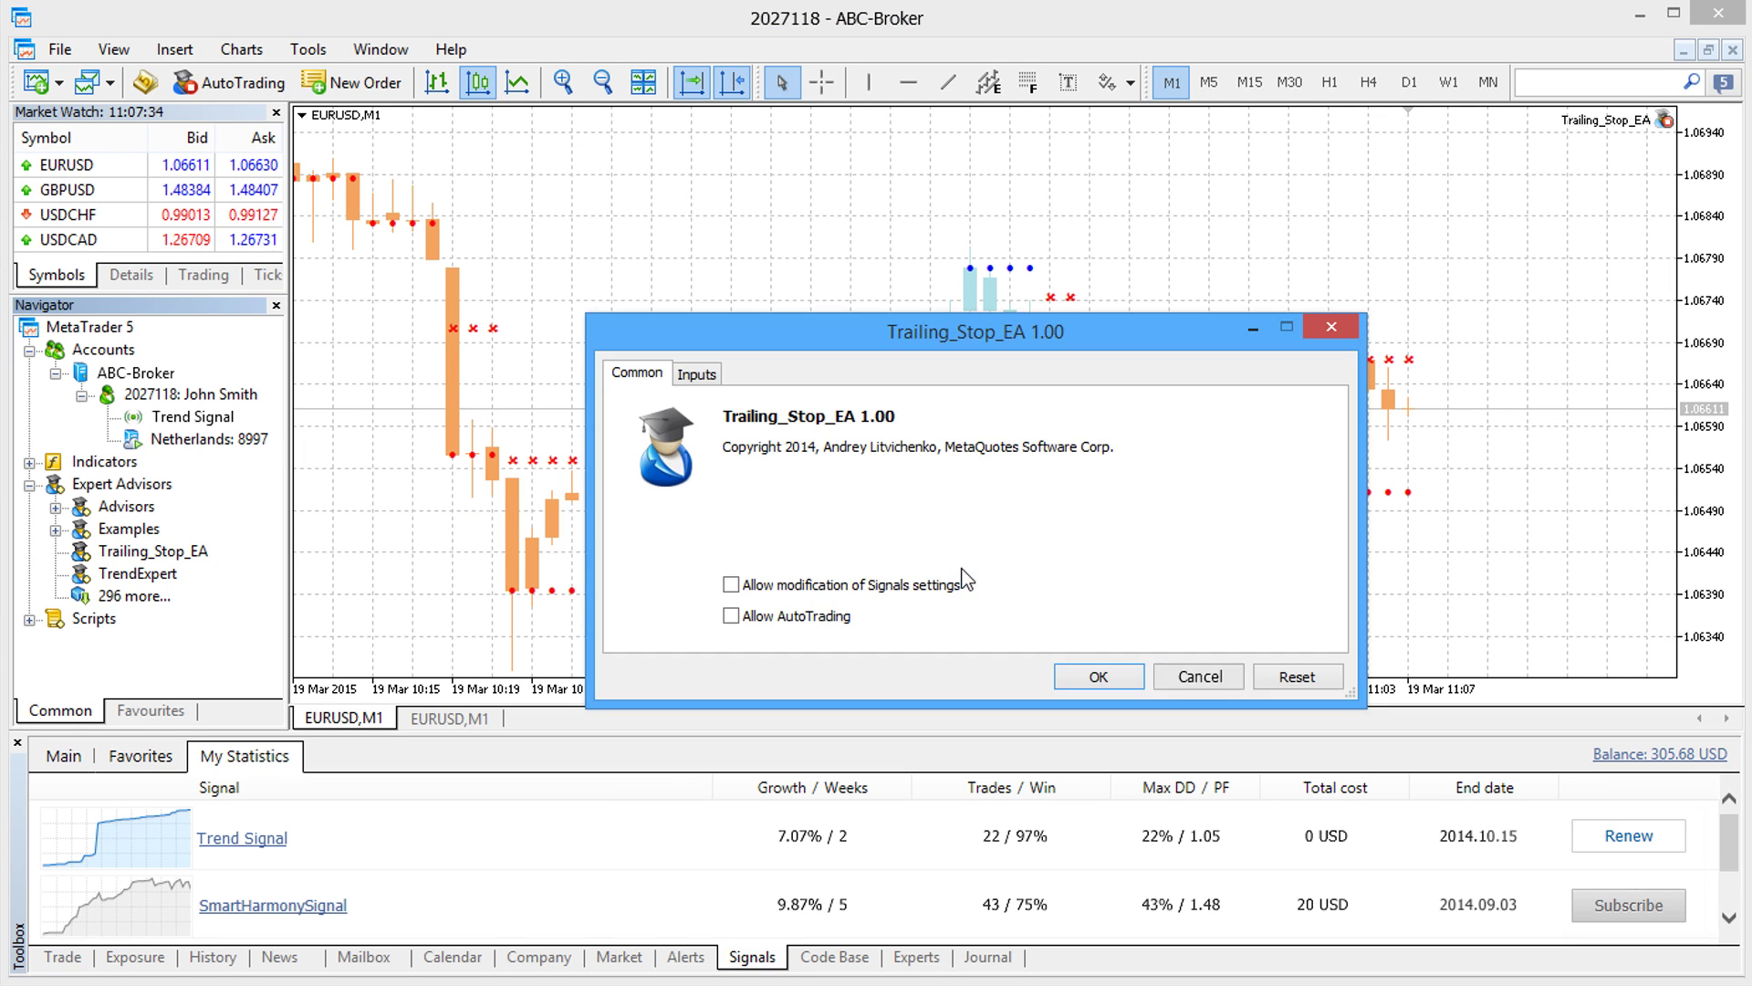
{"action": "left_click", "coordinate": [1077, 681]}
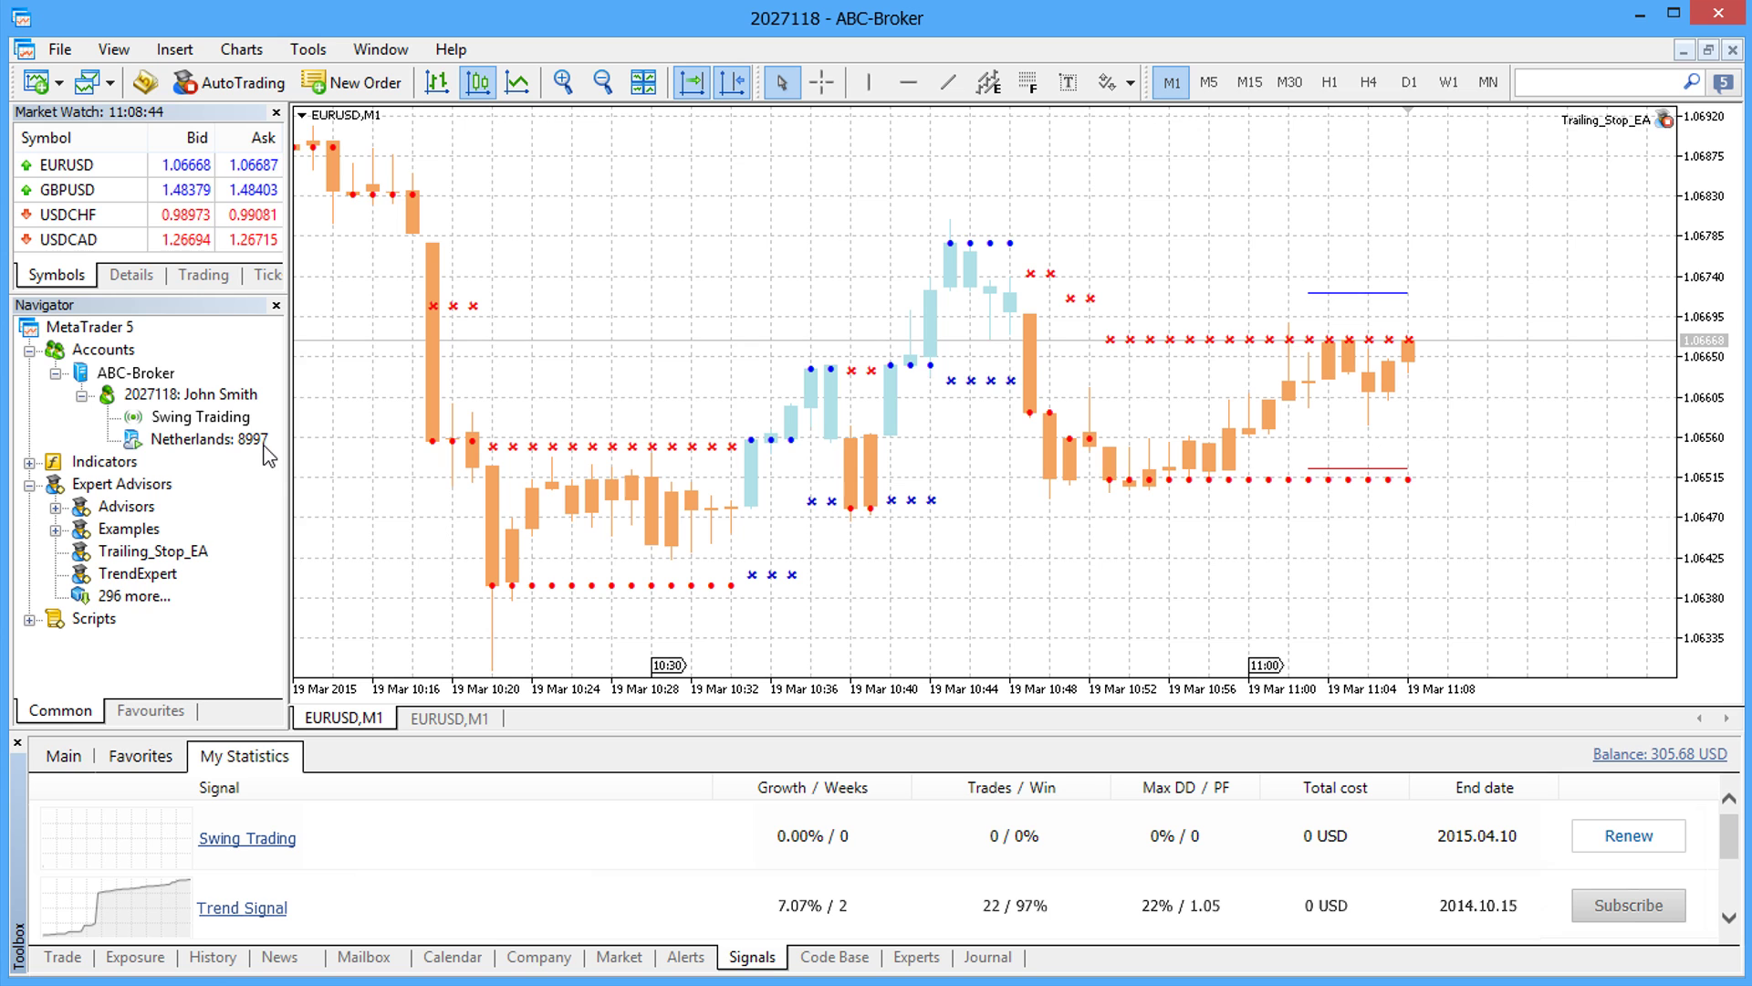
Step: Synchronize experts, indicators and the signal to the Netherlands: 8997 virtual server
{"action": "left_click", "coordinate": [263, 444]}
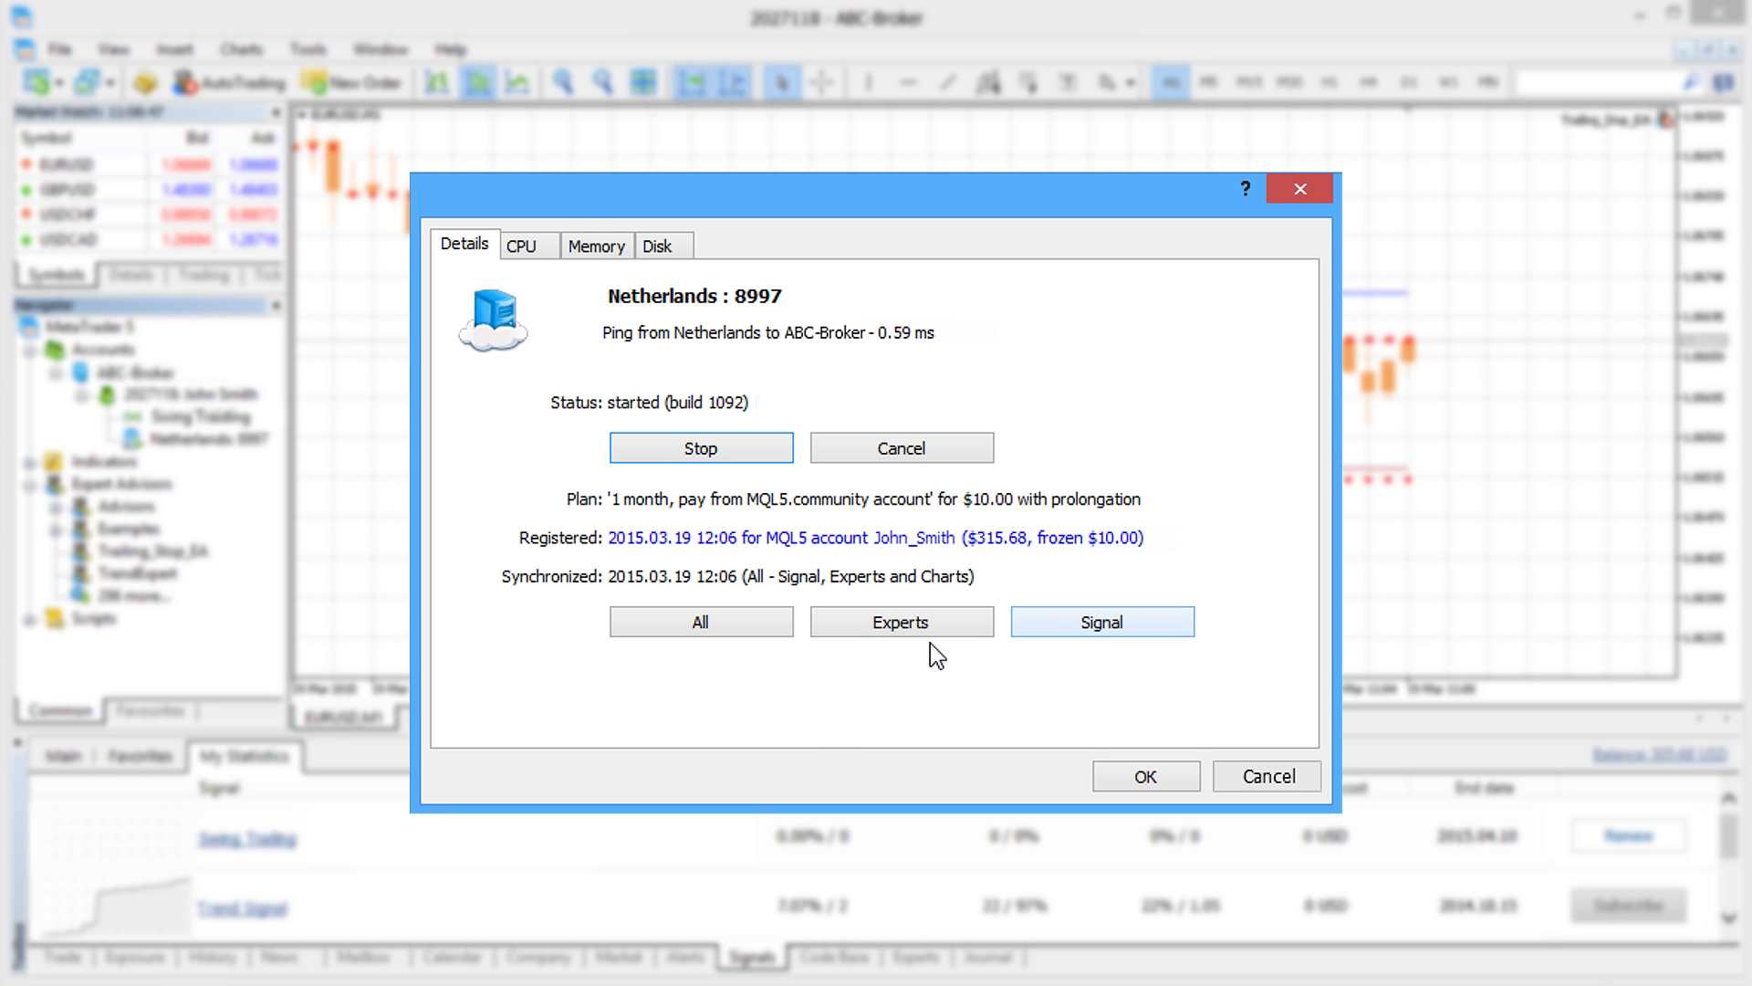
{"action": "left_click", "coordinate": [660, 631]}
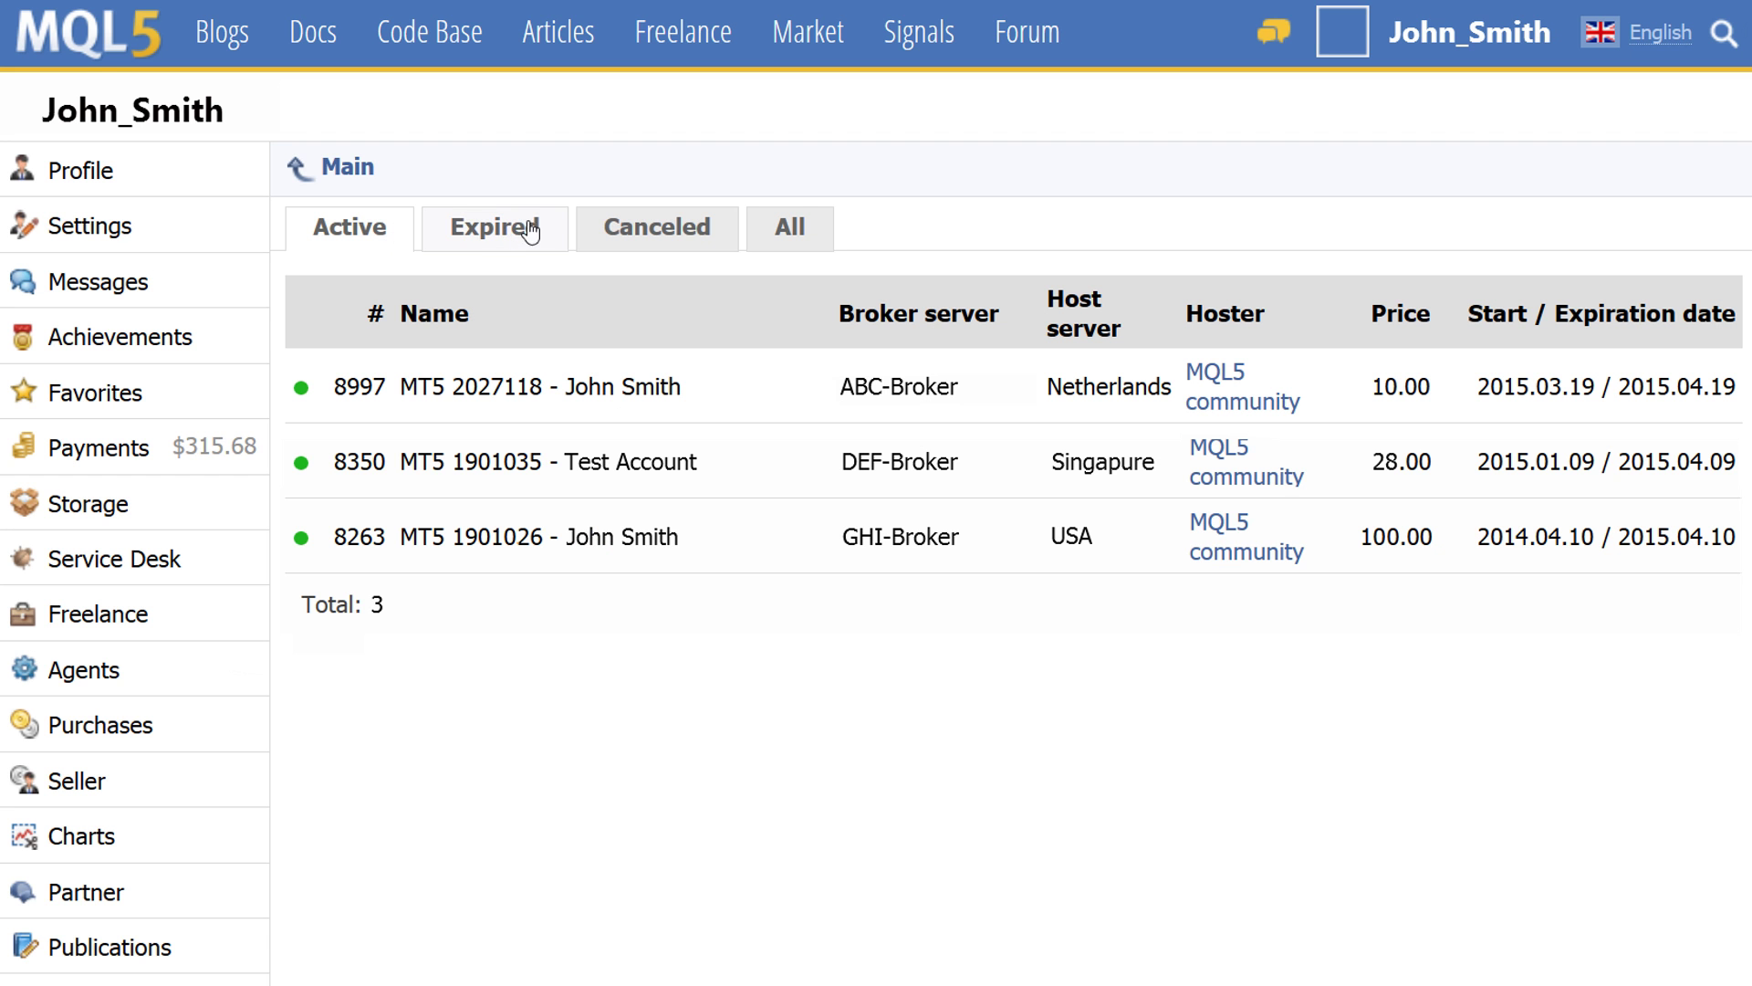
Step: Review the Expired, Canceled and Active tabs, then set subscription 8997 to renew automatically
{"action": "left_click", "coordinate": [531, 230]}
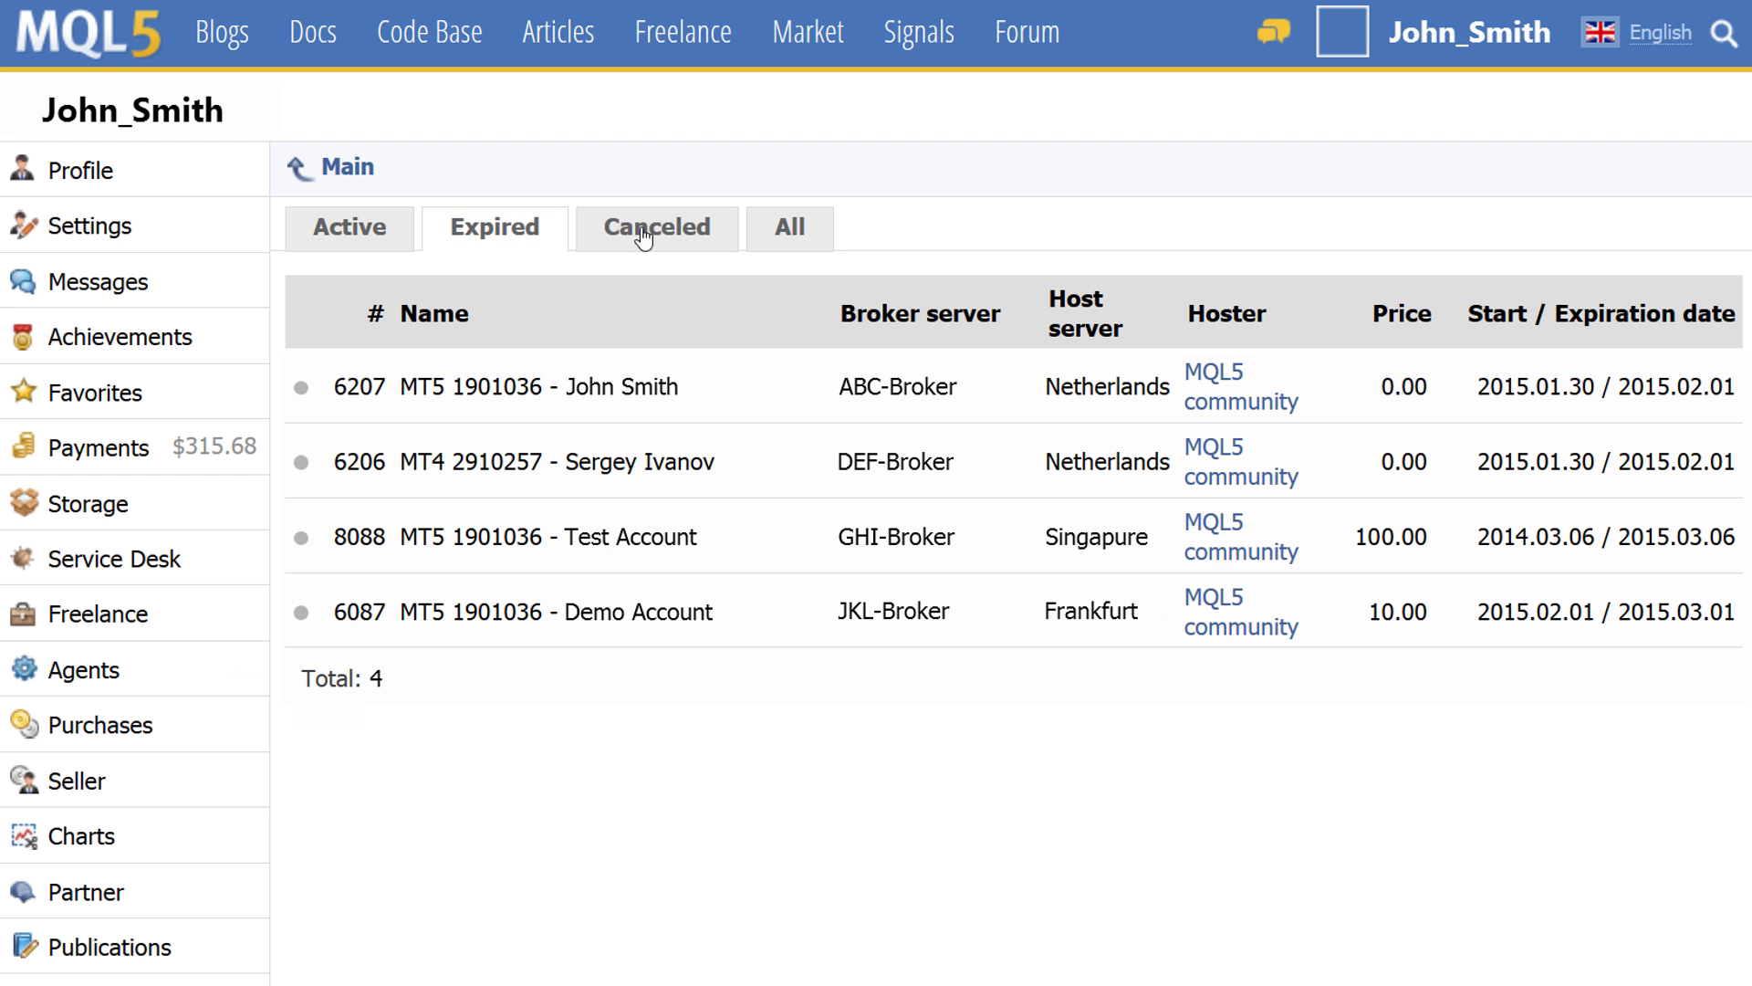
{"action": "left_click", "coordinate": [719, 235]}
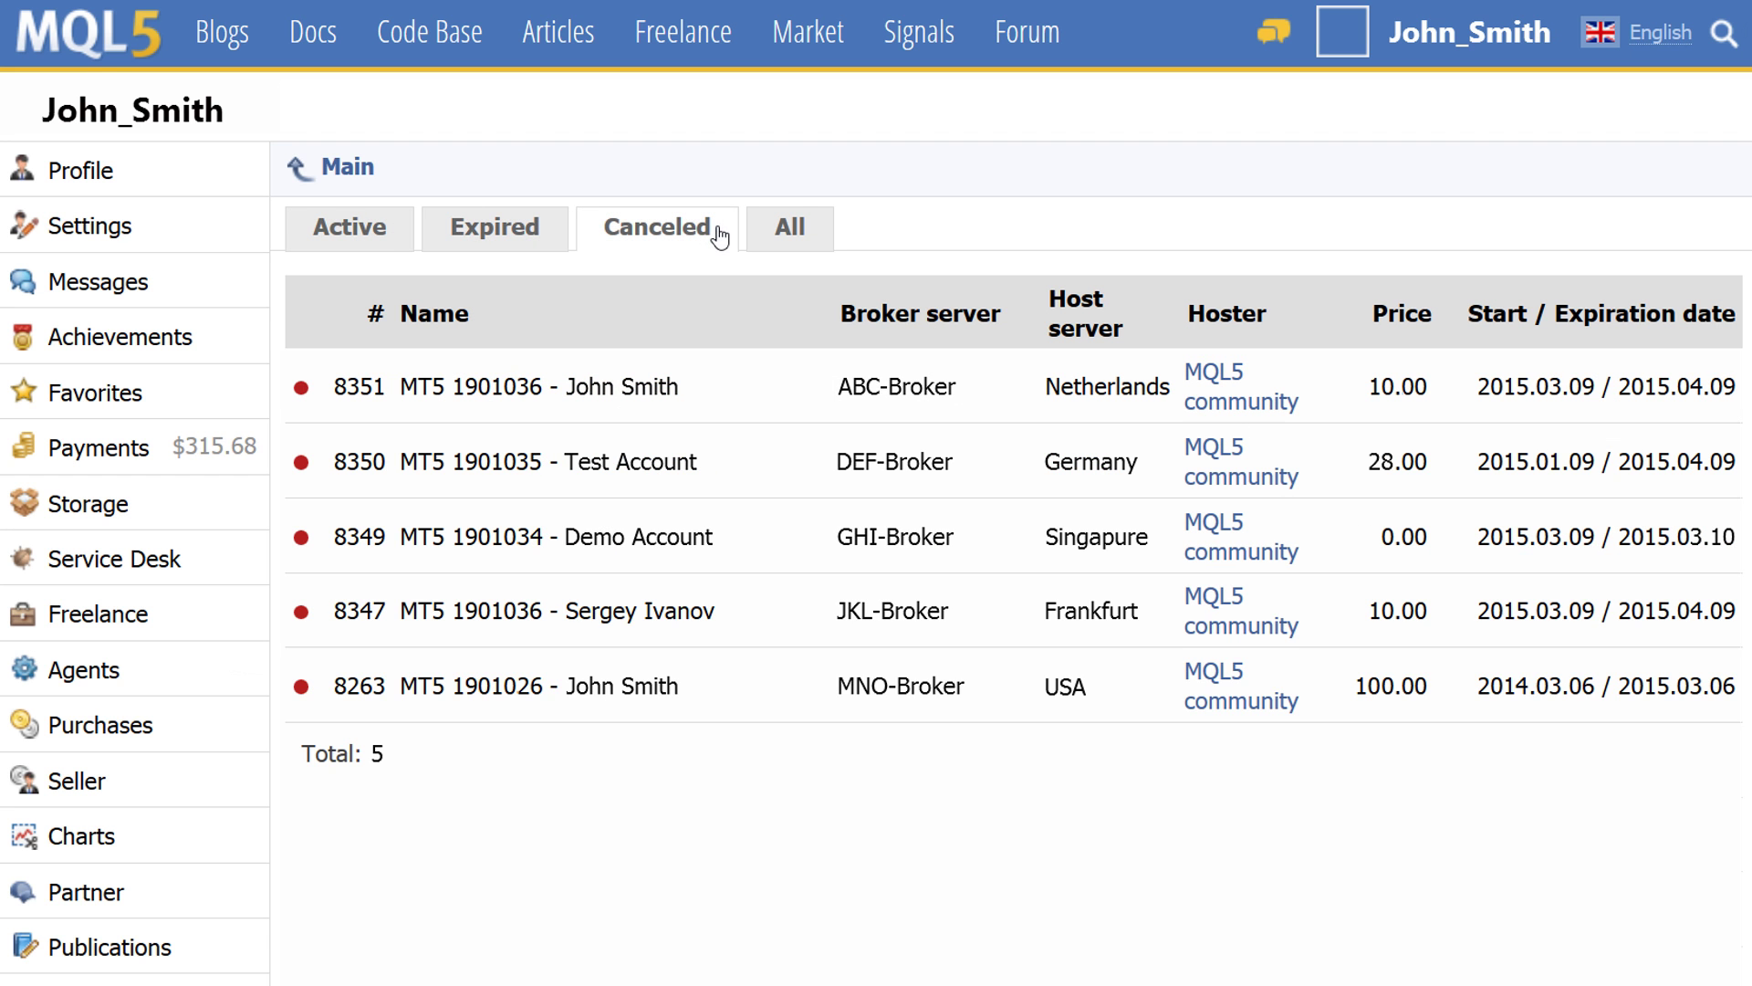
{"action": "left_click", "coordinate": [395, 235]}
{"action": "left_click", "coordinate": [806, 386]}
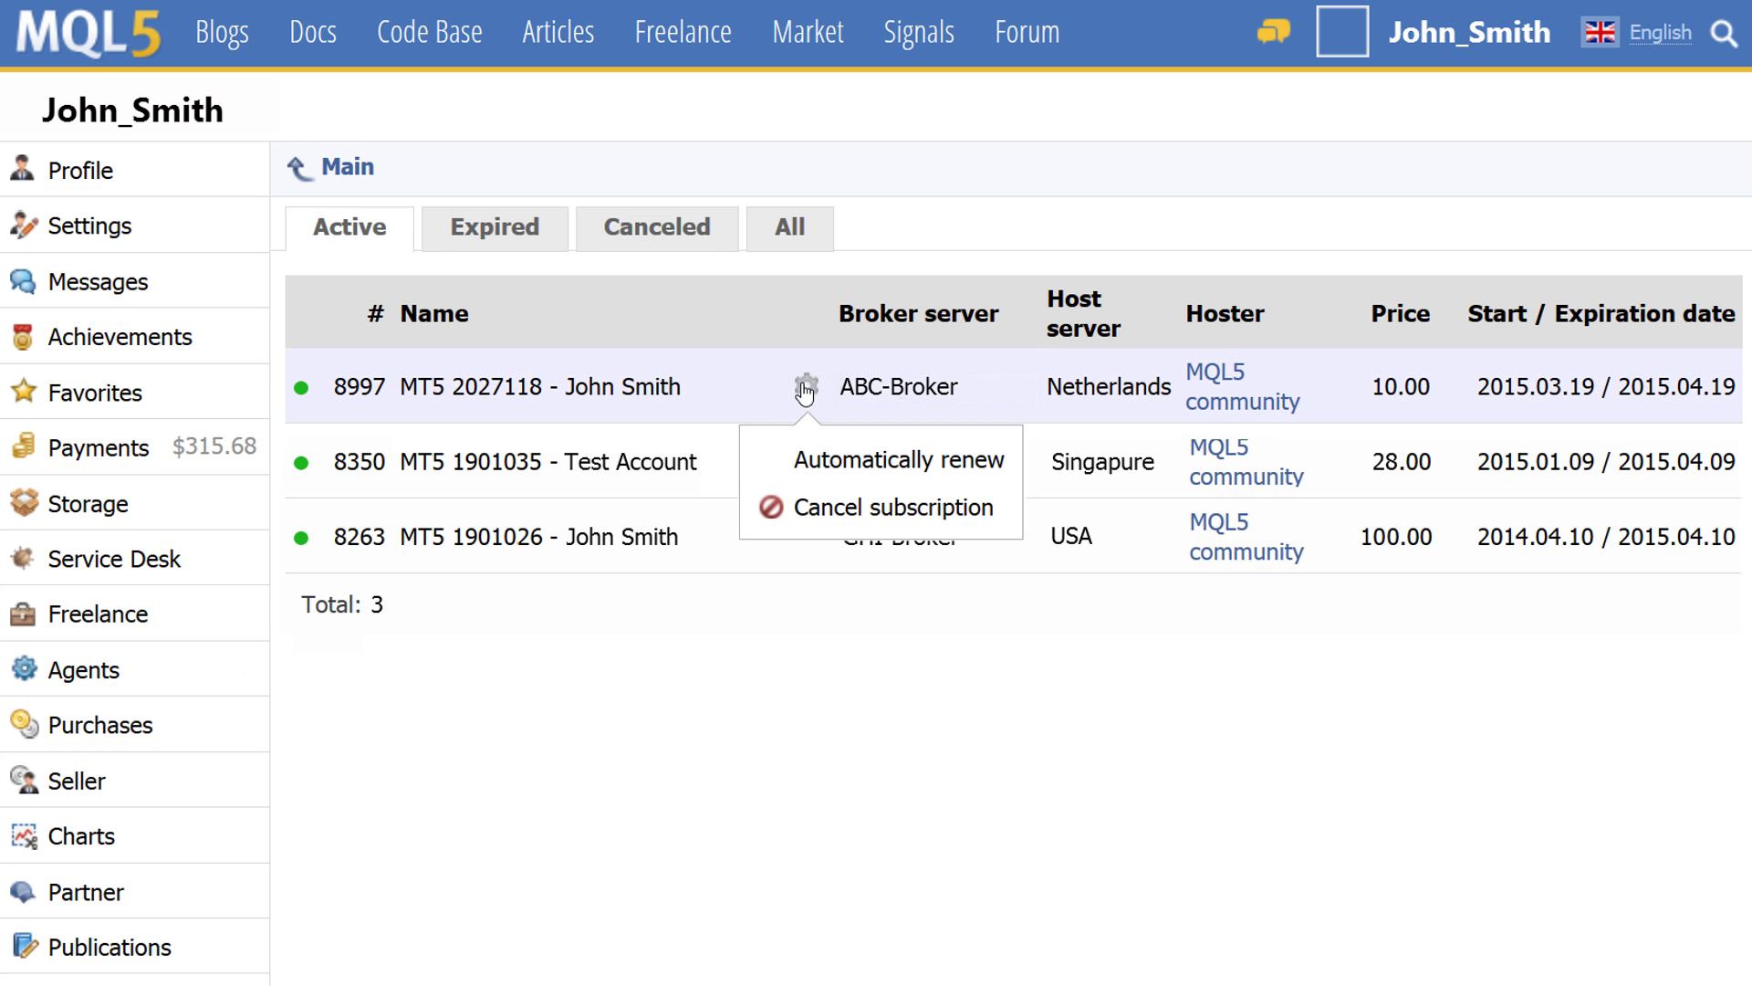
{"action": "left_click", "coordinate": [792, 468]}
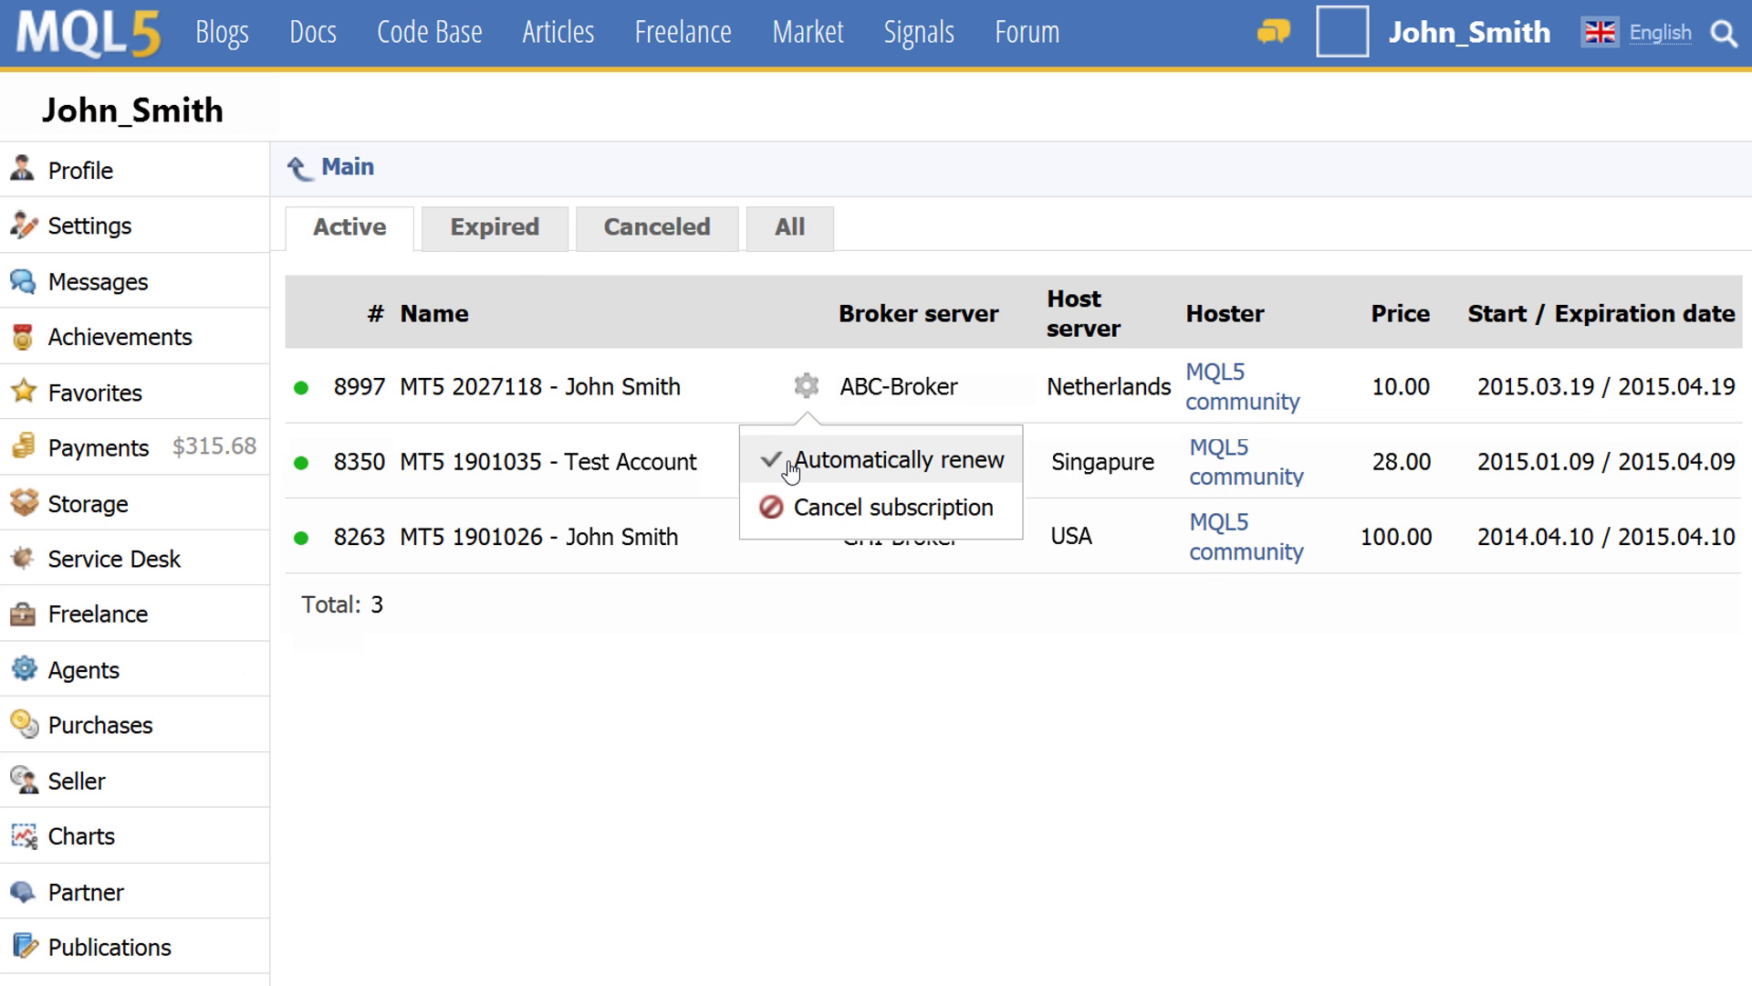
{"action": "left_click", "coordinate": [792, 469]}
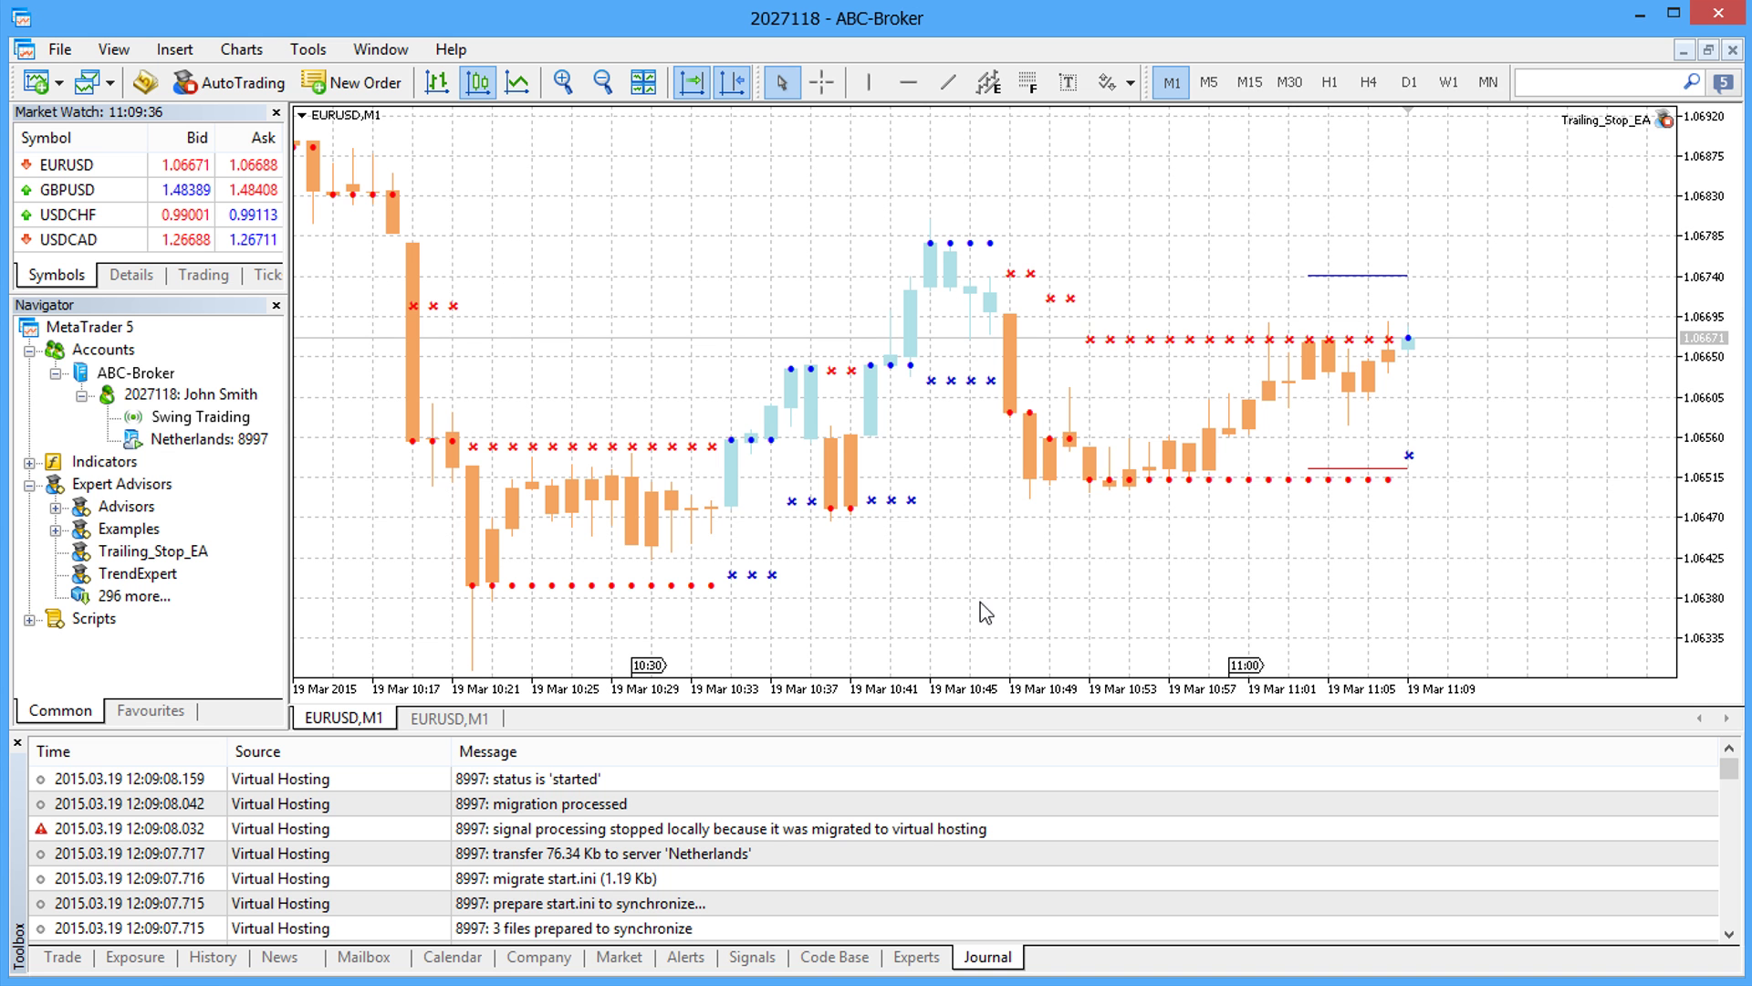
{"action": "left_click", "coordinate": [268, 440]}
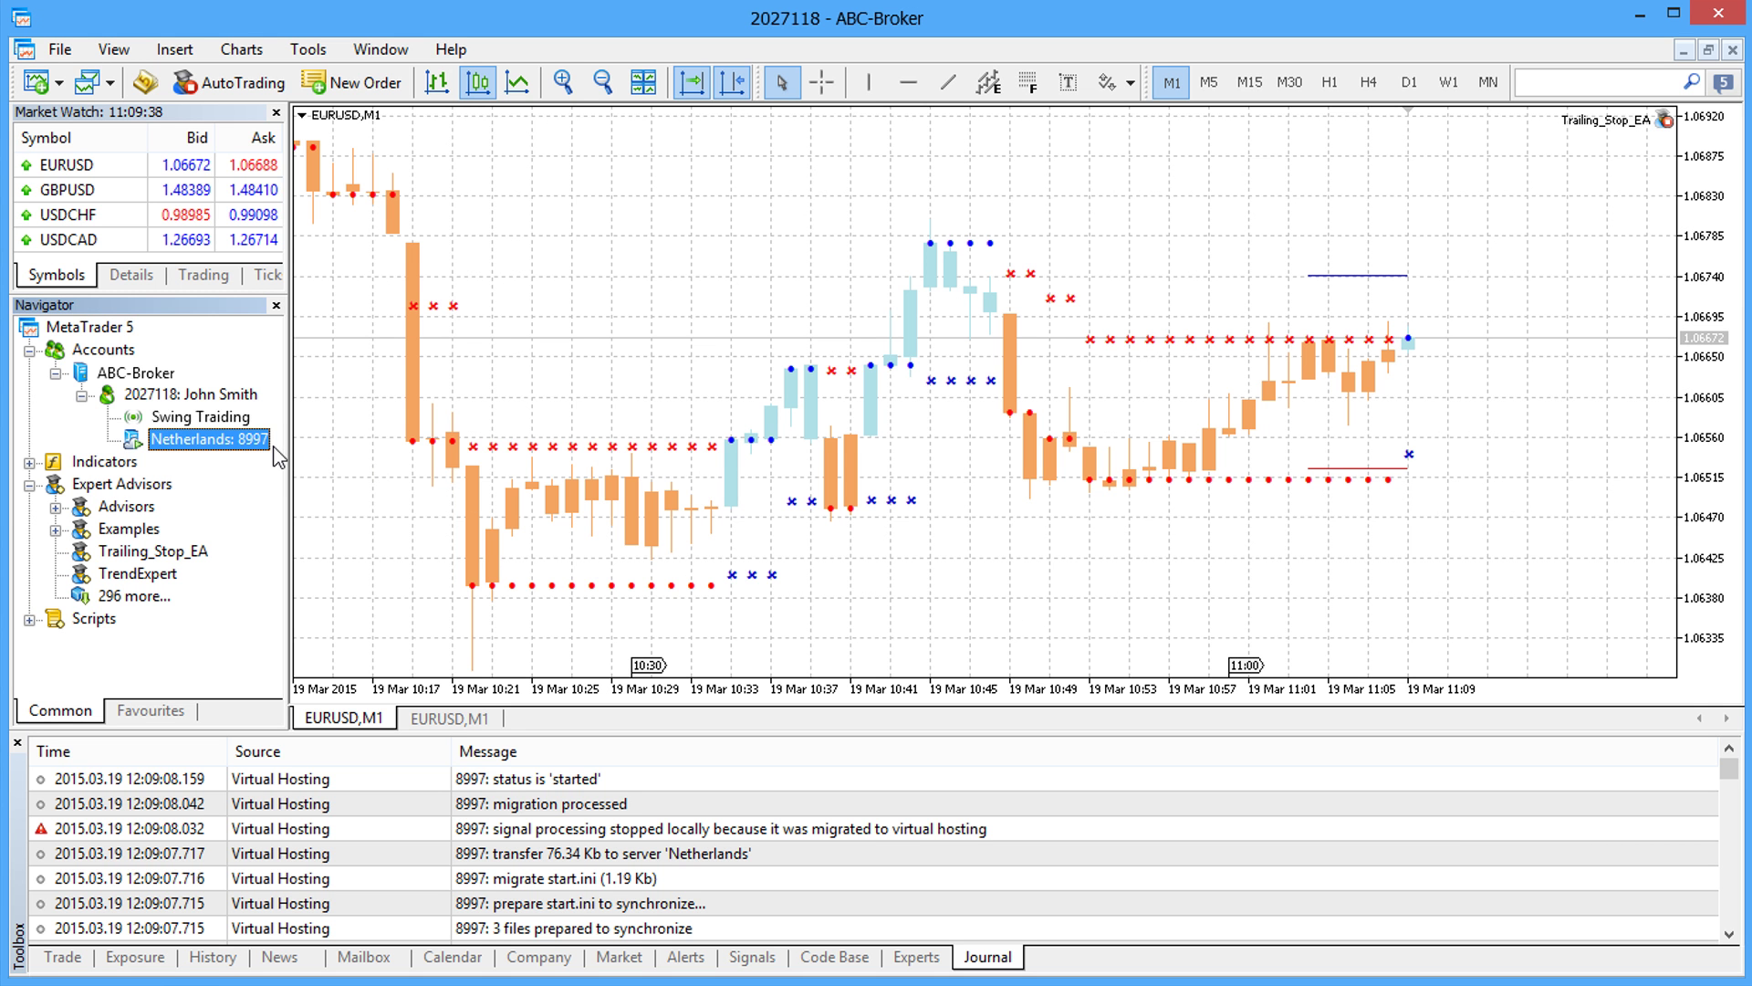